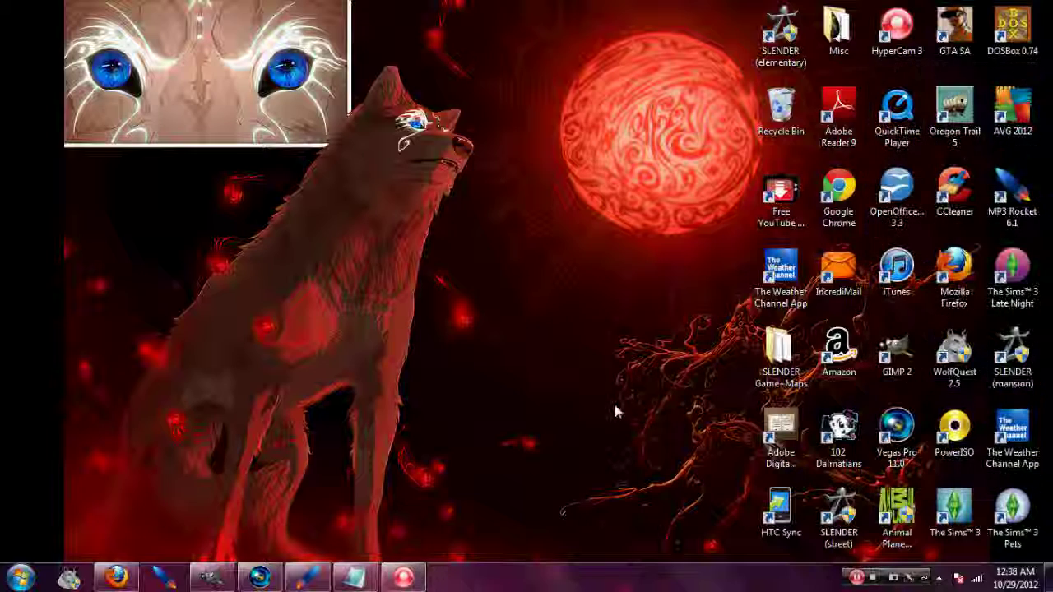
# Finish the intro line in Notepad asking viewers to pause, then clear the whole note
pyautogui.click(355, 575)
pyautogui.write('...')
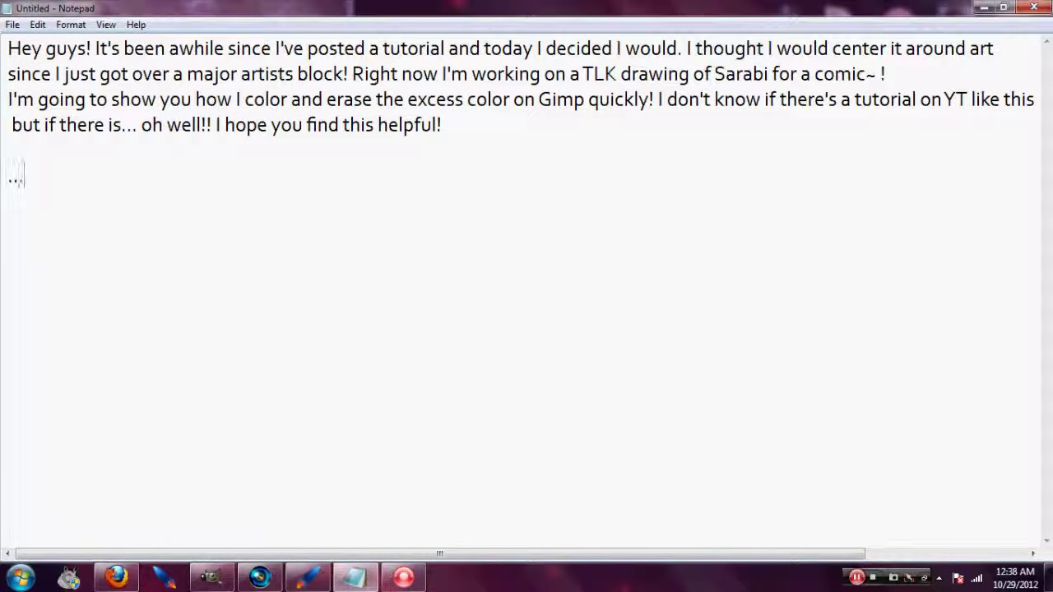
pyautogui.write("If you're not done reading yet just pause th")
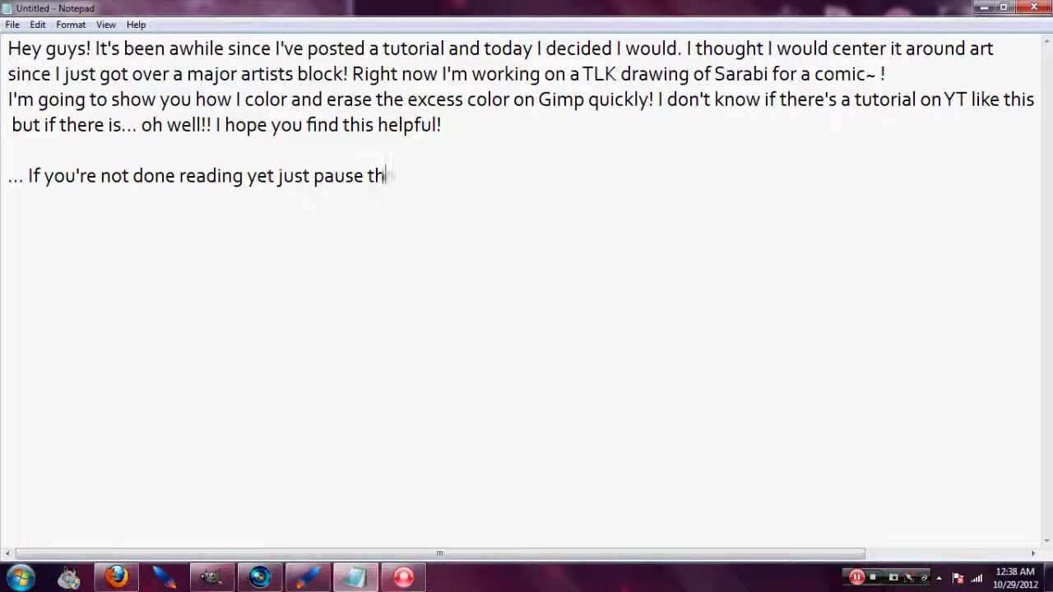
pyautogui.write("e video because I'm going to cont")
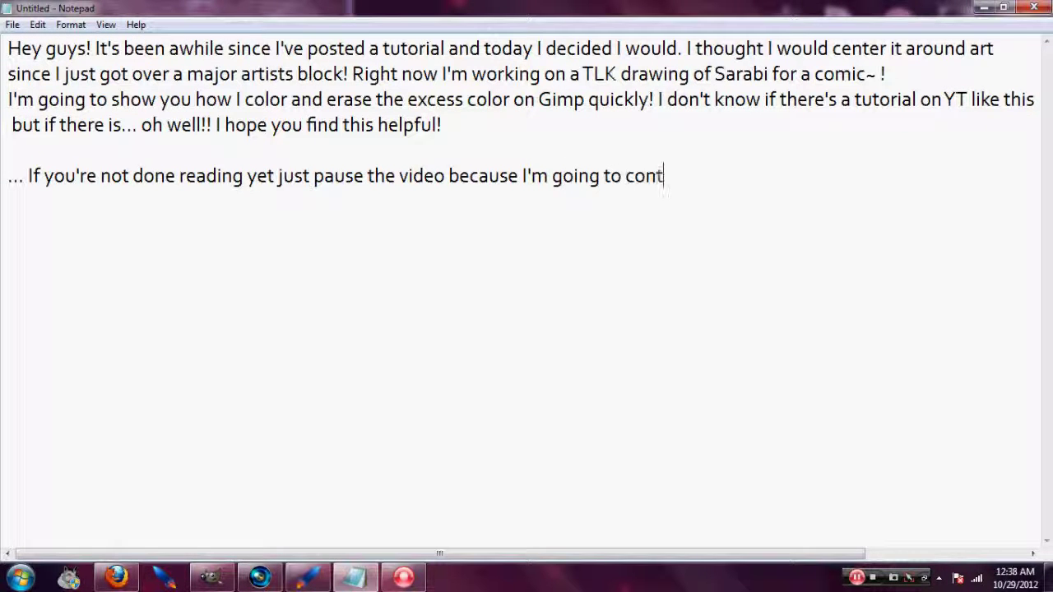
pyautogui.write('!!')
pyautogui.hotkey('ctrl', 'a')
pyautogui.press('BackSpace')
# Write the note about finding a colour reference picture, ending 'So lets do that.', and minimize Notepad
pyautogui.write("First you'll n")
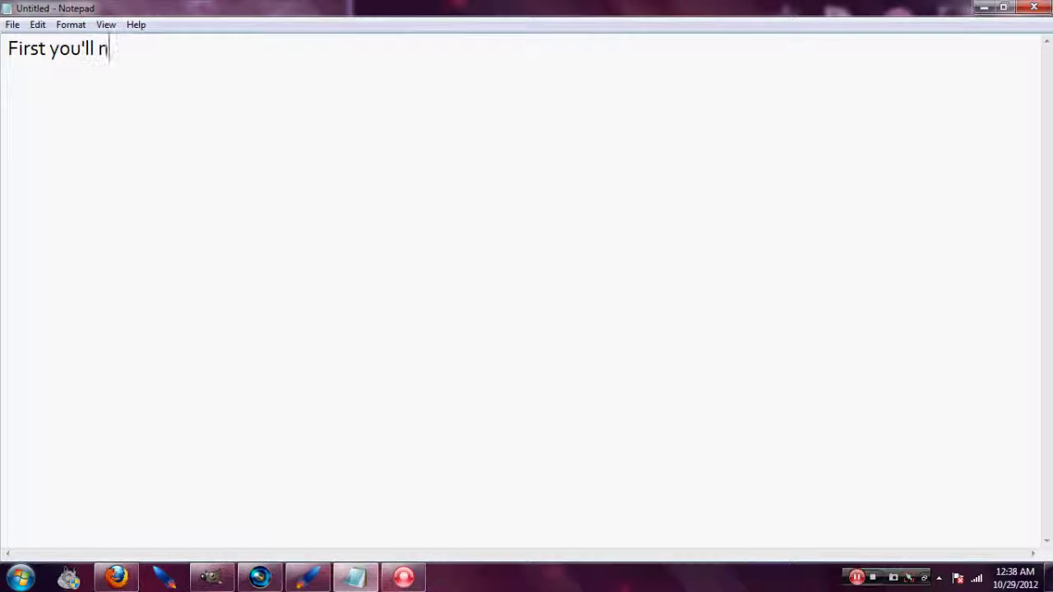
pyautogui.write('eed to find')
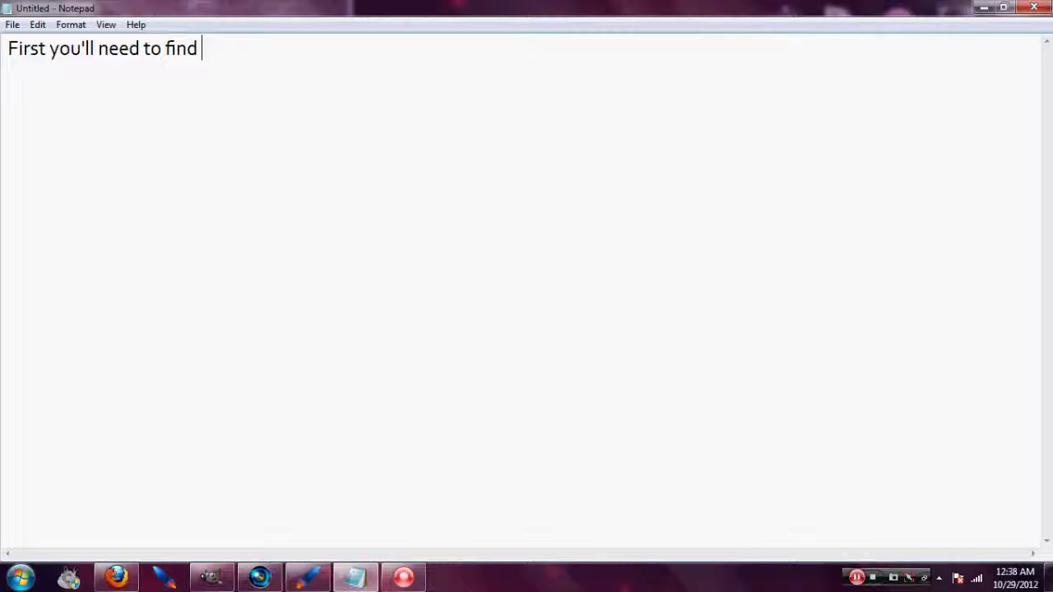
pyautogui.write(' a picture to reference your colors off of if you ')
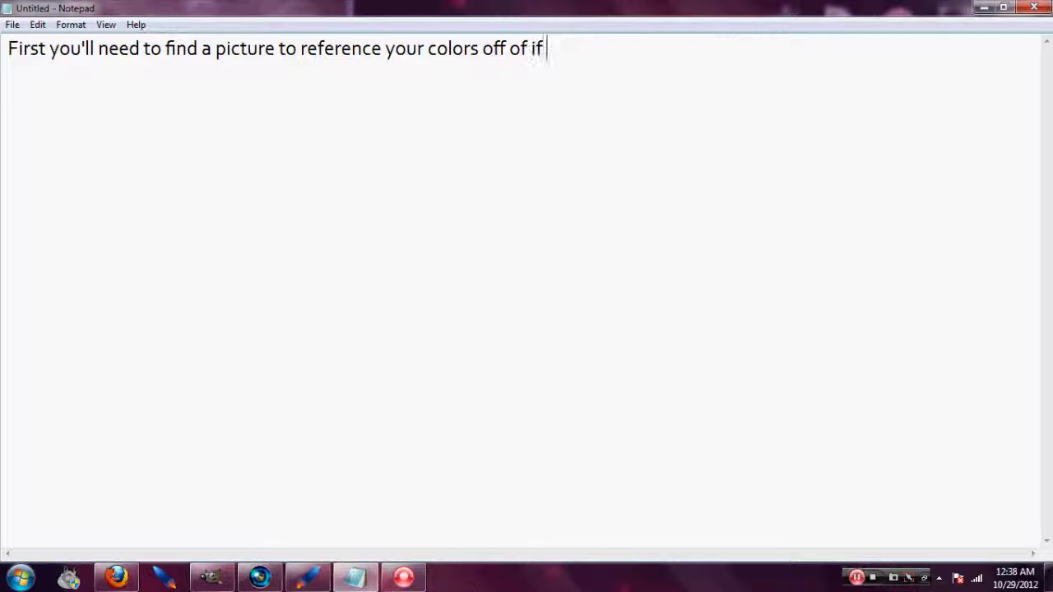
pyautogui.write("aren't ")
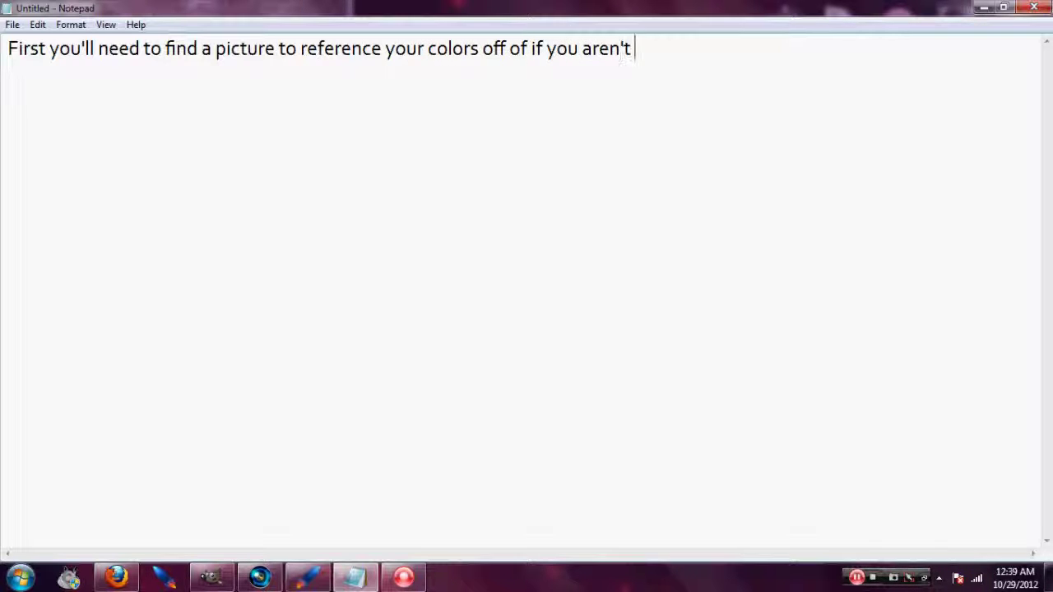
pyautogui.write('drawing your o')
pyautogui.press('BackSpace')
pyautogui.press('BackSpace')
pyautogui.write('your own charact')
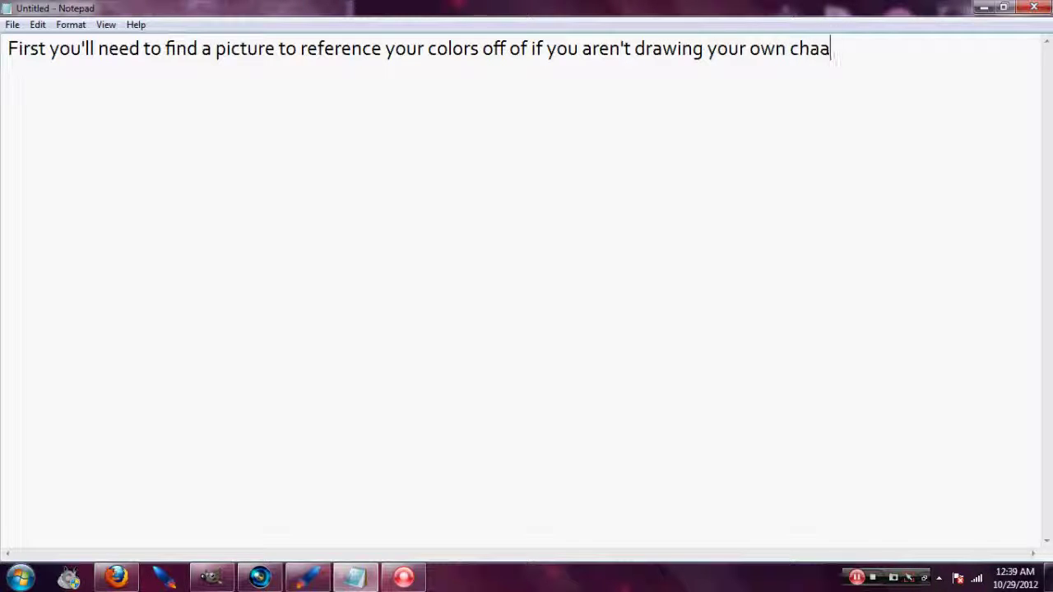
pyautogui.write('er. SO le')
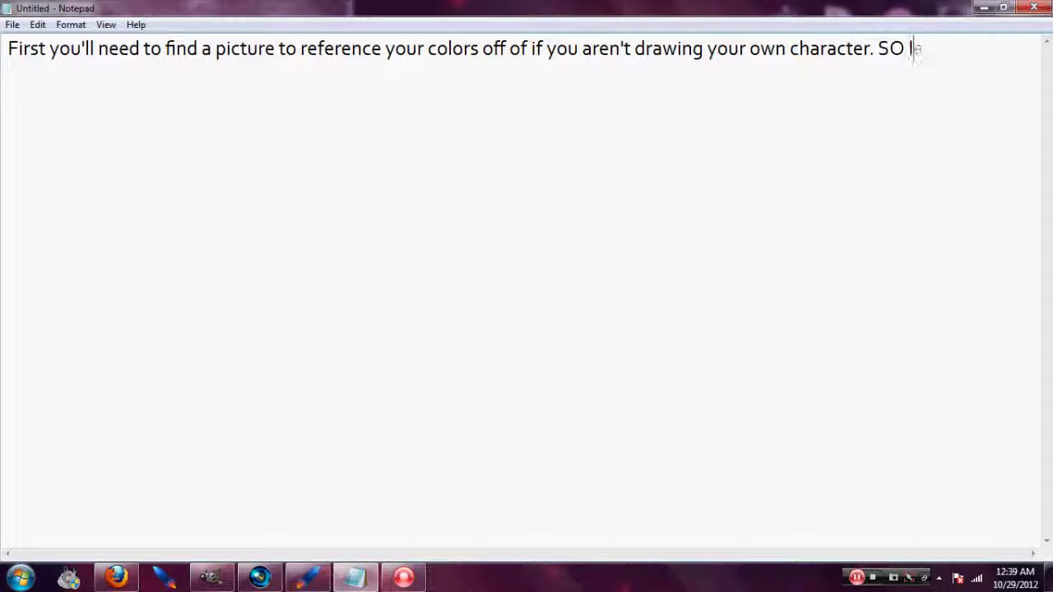
pyautogui.press('BackSpace')
pyautogui.write('o le')
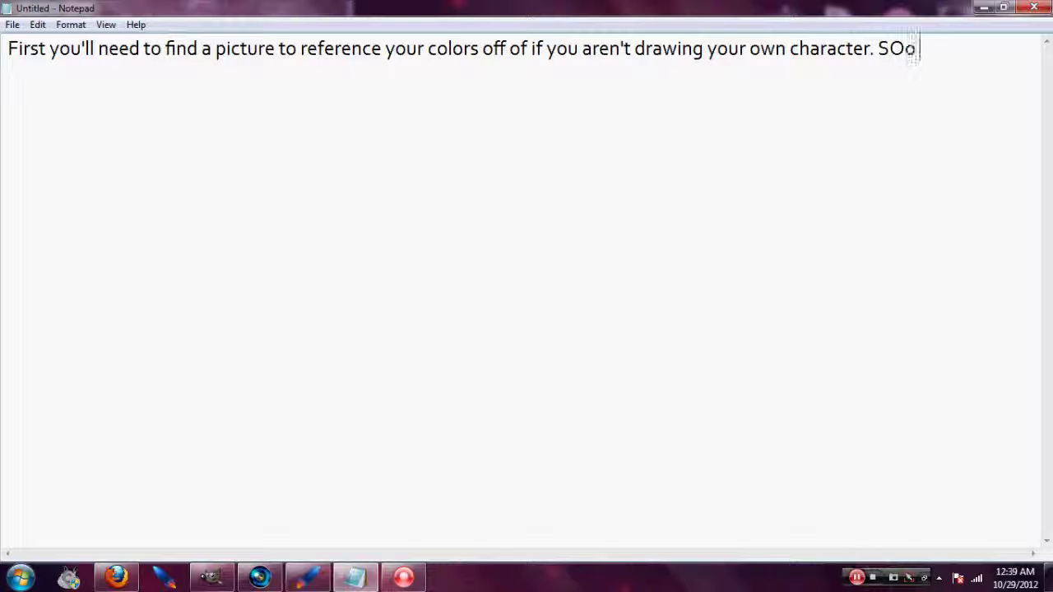
pyautogui.write('ts do that...')
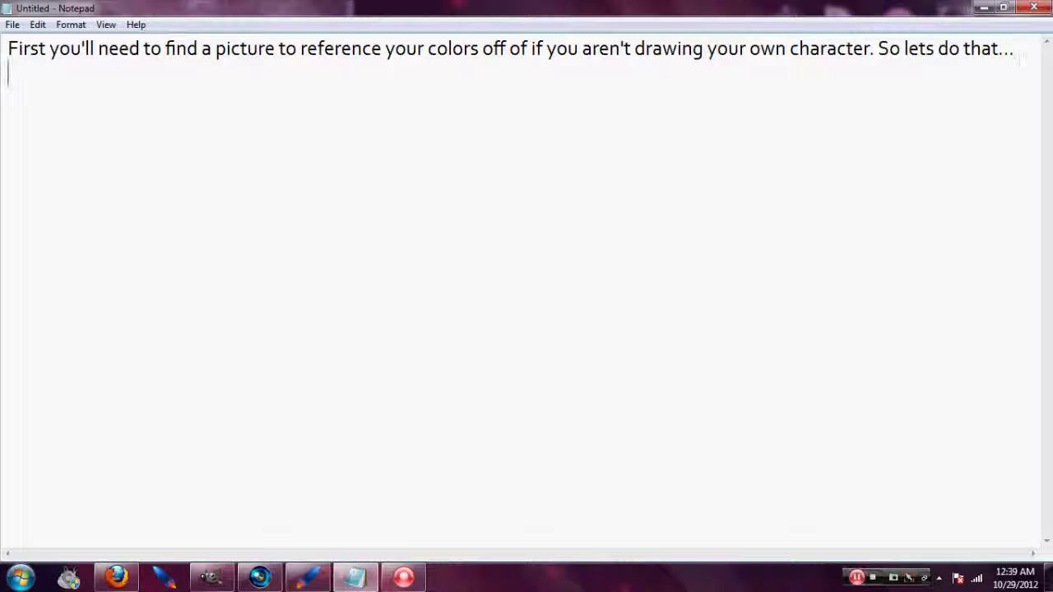
pyautogui.click(983, 7)
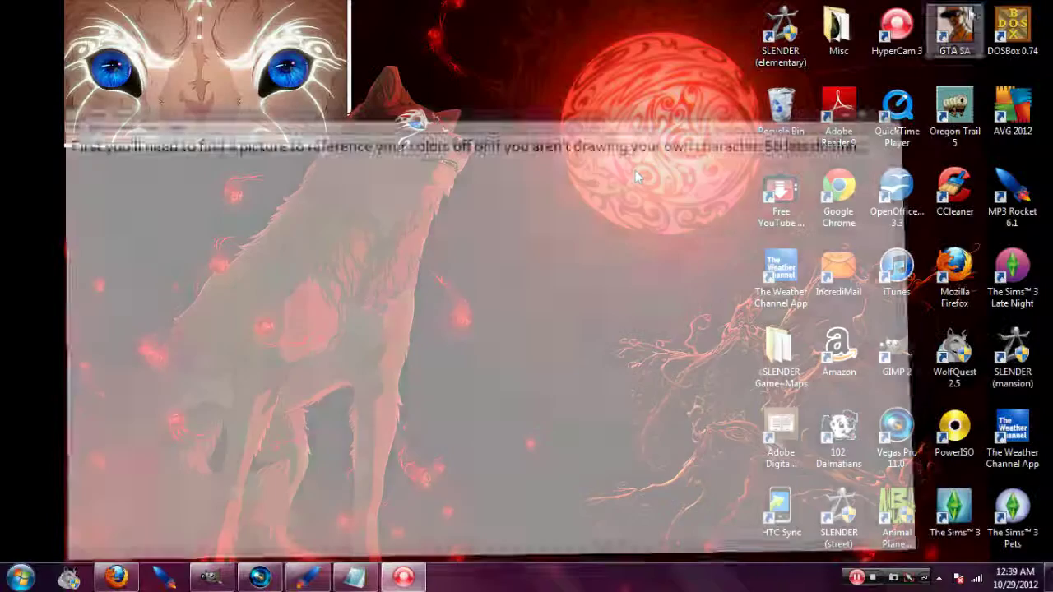
# Rewrite the note to read 'Copy the image and paste it into Gimp!' and hide Notepad
pyautogui.click(116, 577)
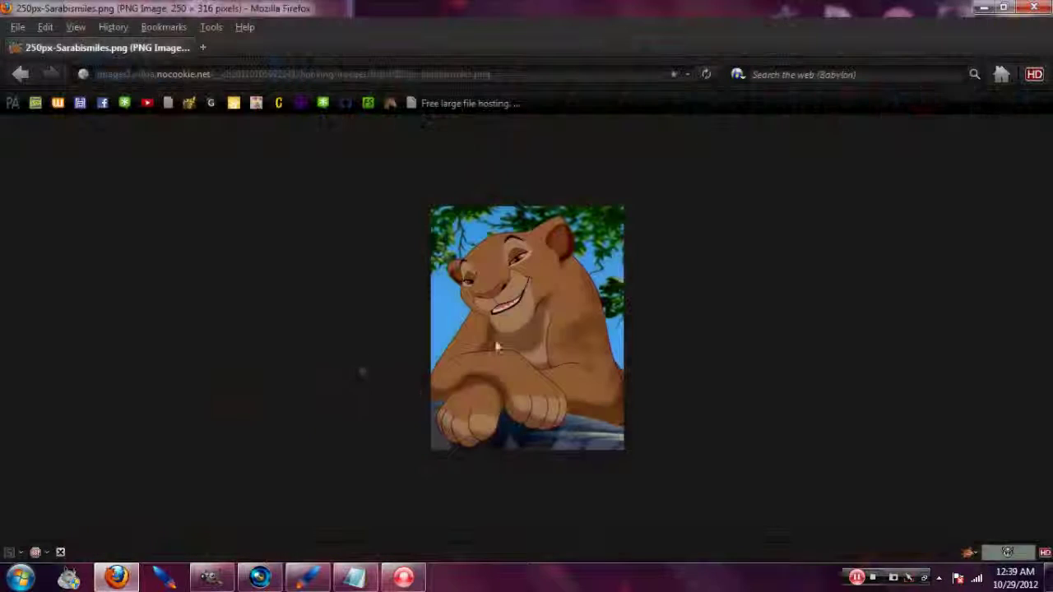
pyautogui.click(354, 577)
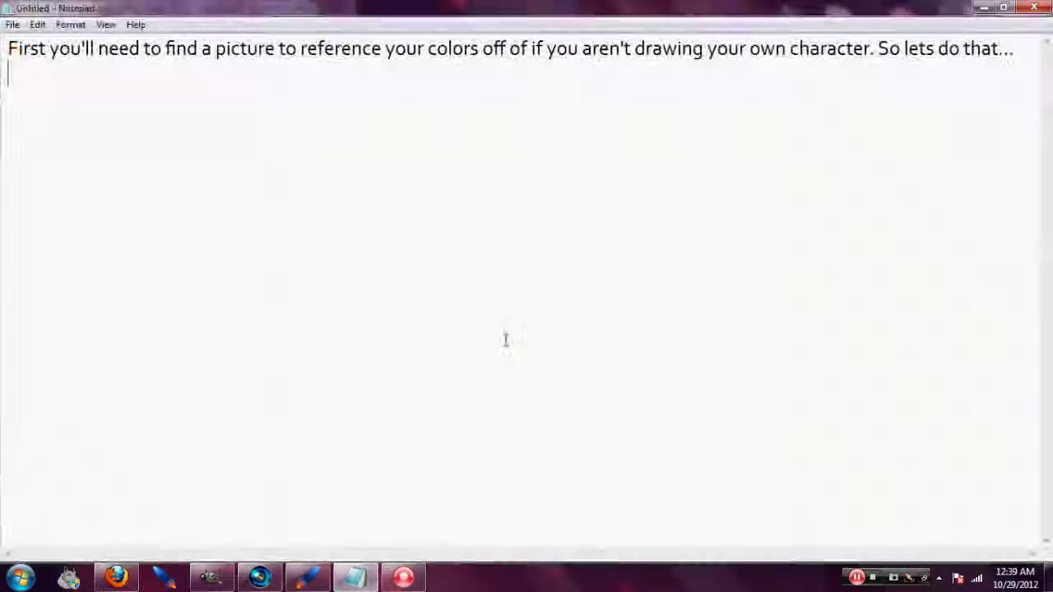
pyautogui.moveTo(962, 93); pyautogui.dragTo(4, 49)
pyautogui.write('Copy the image and paste it into Gimp!')
pyautogui.moveTo(333, 49); pyautogui.dragTo(2, 11)
pyautogui.press('BackSpace')
pyautogui.click(984, 8)
# Copy the lioness image in Firefox and bring GIMP's line-art drawing forward
pyautogui.rightClick(552, 276)
pyautogui.click(582, 292)
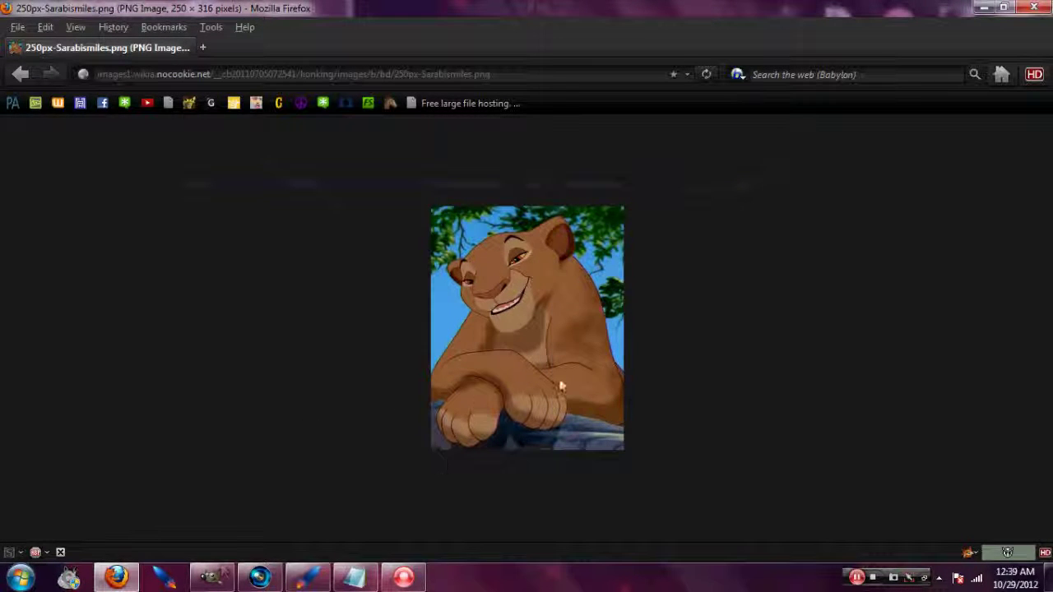
pyautogui.click(983, 7)
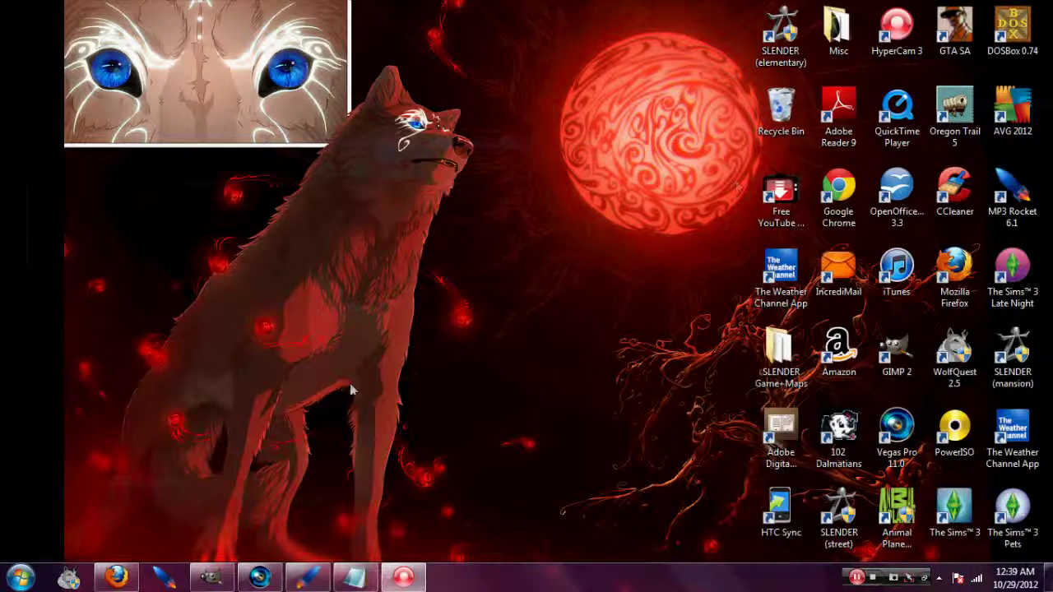
pyautogui.click(211, 577)
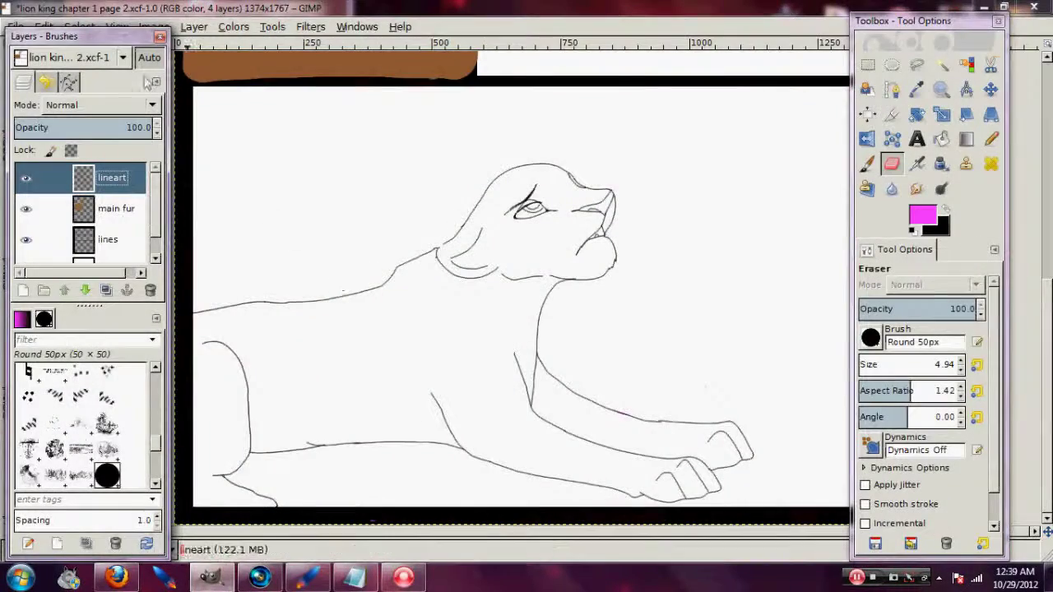
# Paste the lioness reference, move it to the canvas's upper left, and make it a new layer
pyautogui.click(44, 27)
pyautogui.click(43, 27)
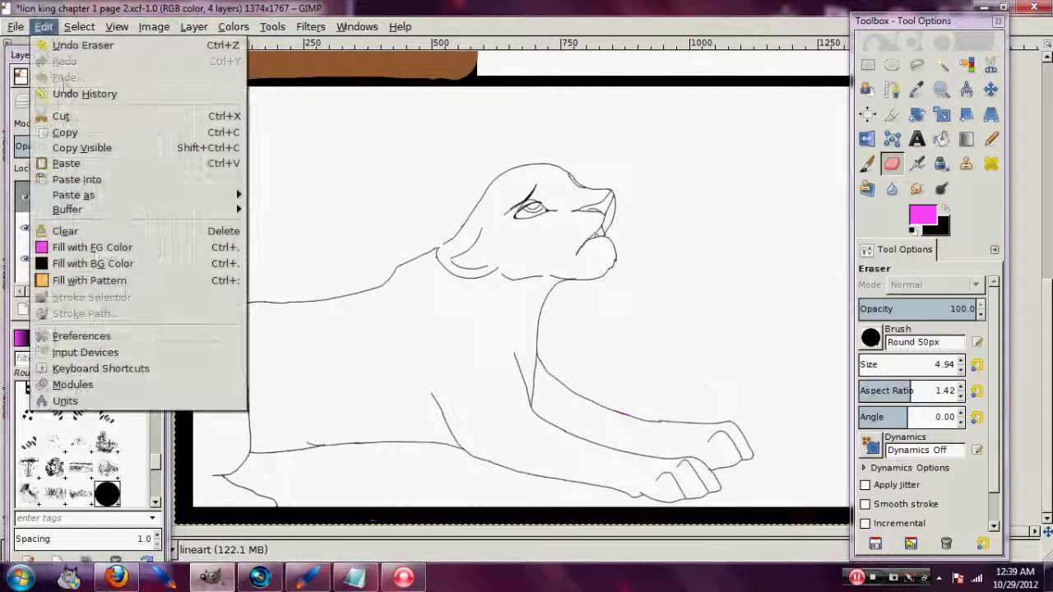
pyautogui.click(69, 163)
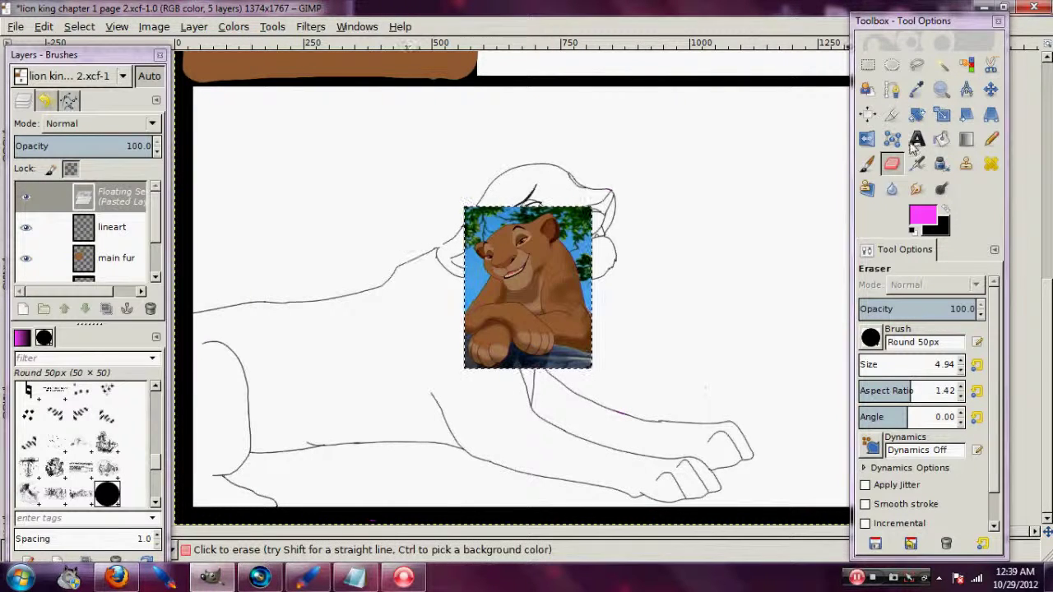
pyautogui.click(989, 89)
pyautogui.moveTo(565, 245); pyautogui.dragTo(324, 164)
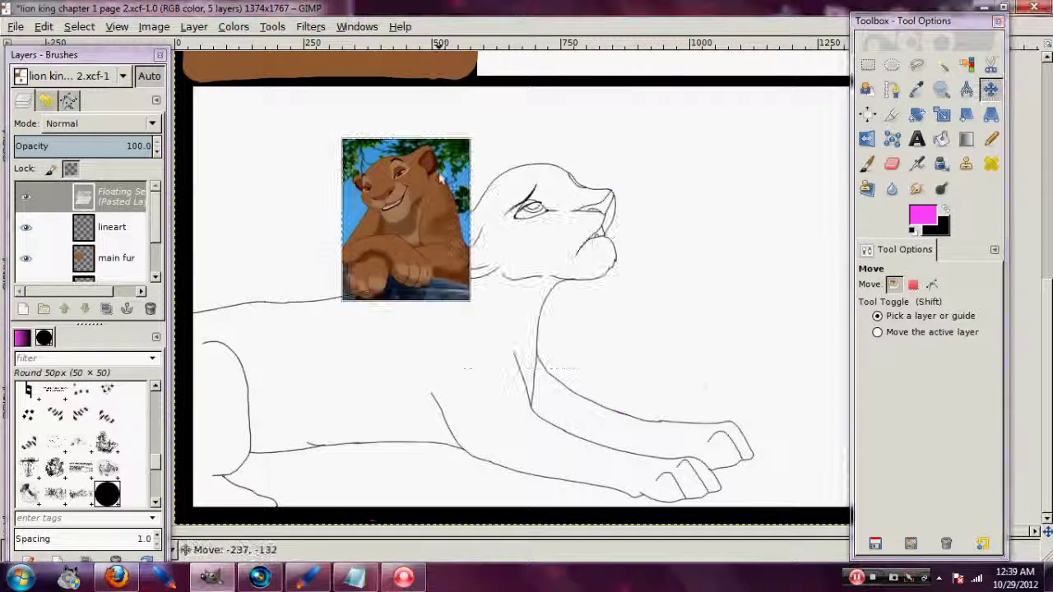
pyautogui.hotkey('ctrl', 'shift', 'n')
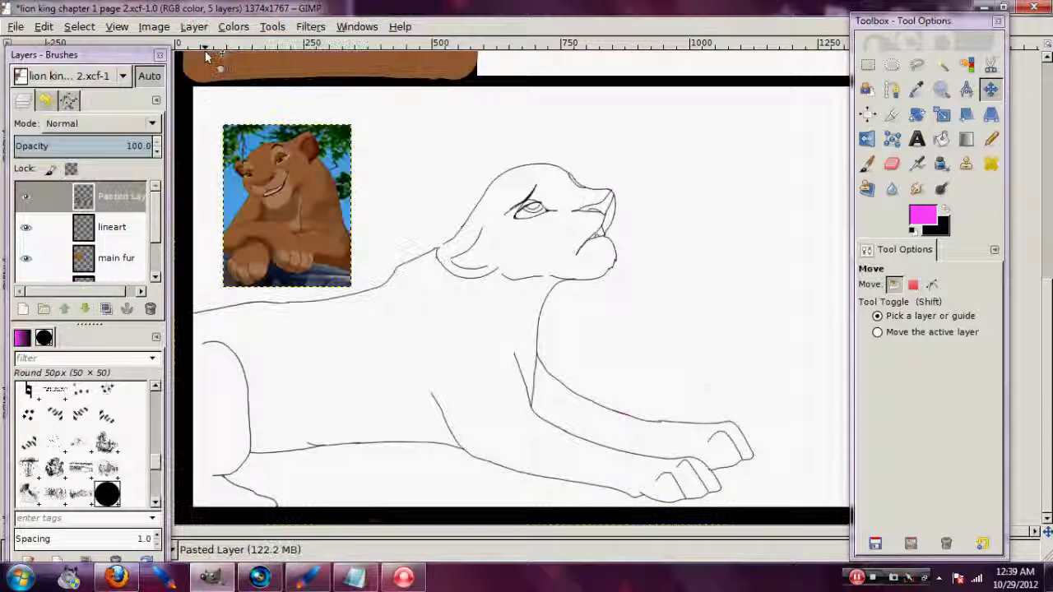
# Sample the lioness's brown fur from the Pasted Layer as the foreground colour
pyautogui.click(83, 198)
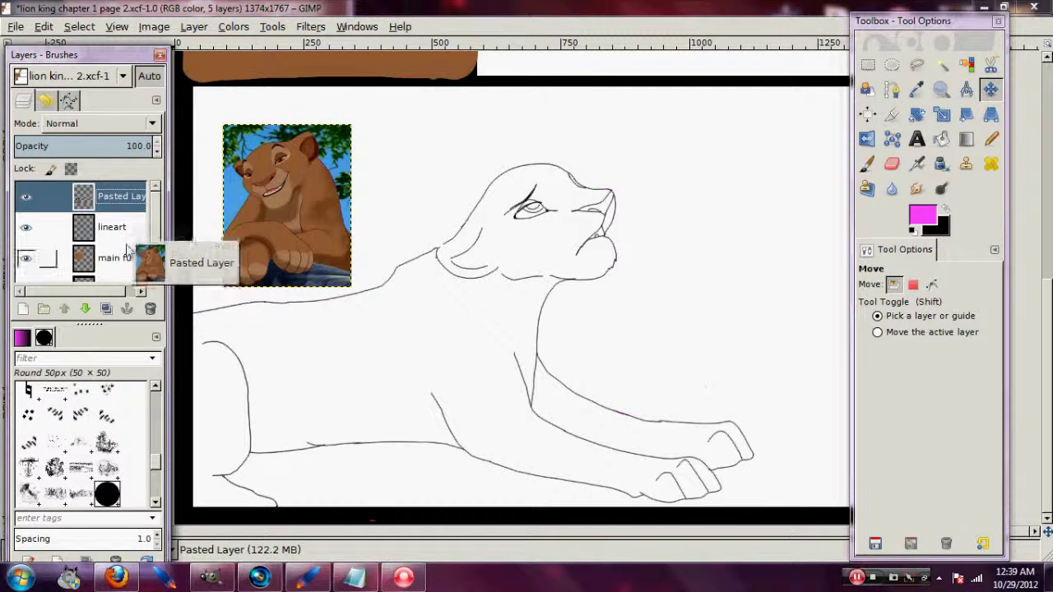
pyautogui.scroll(-1, 156, 238)
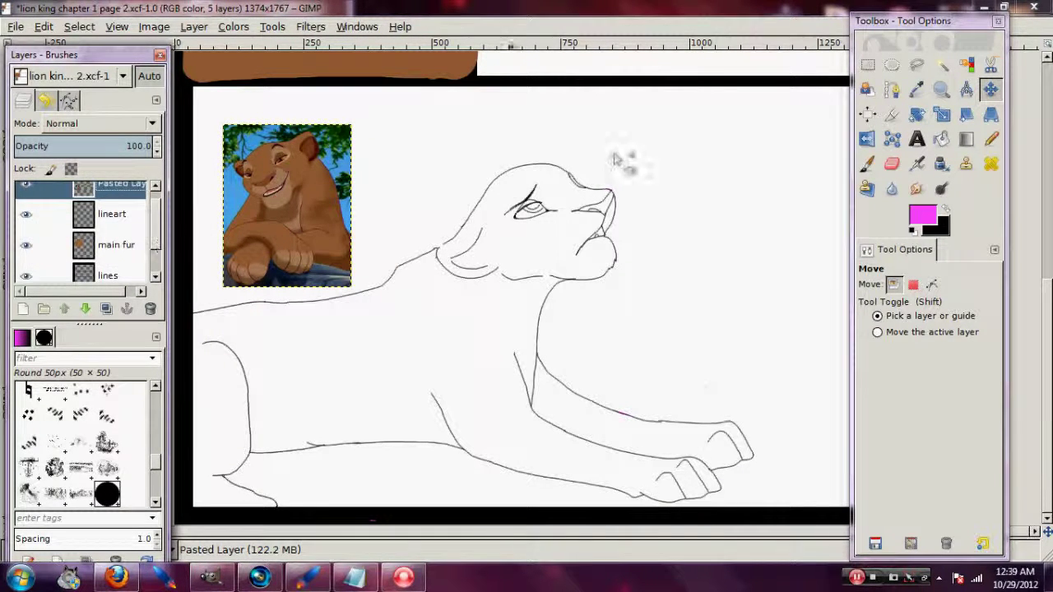
pyautogui.click(916, 89)
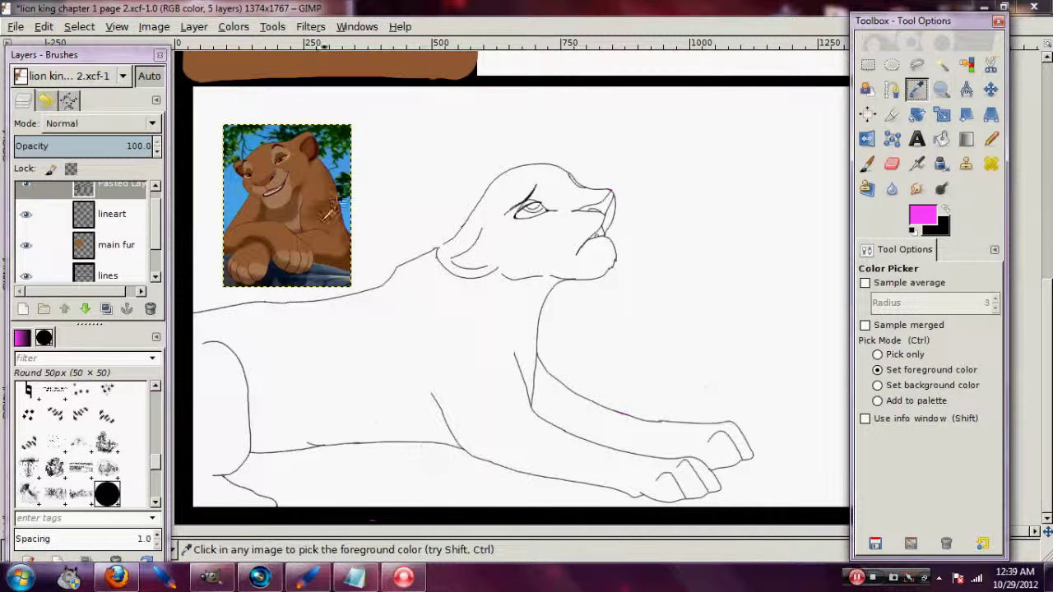
pyautogui.click(319, 175)
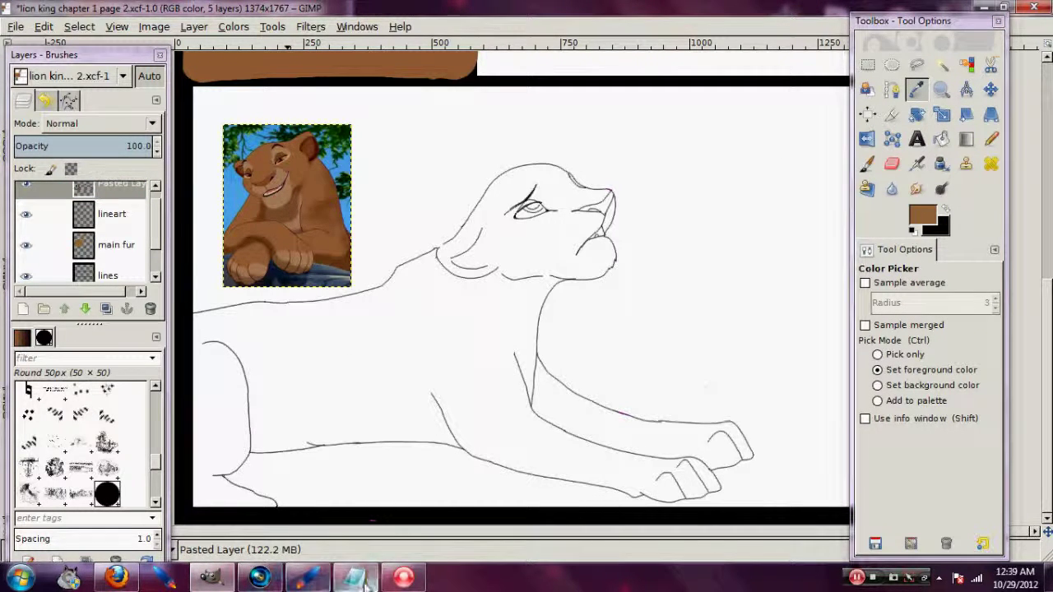
pyautogui.click(355, 577)
# Write 'Get the color you need from said image!' in the note and return to GIMP
pyautogui.write('t the color you need from said image!')
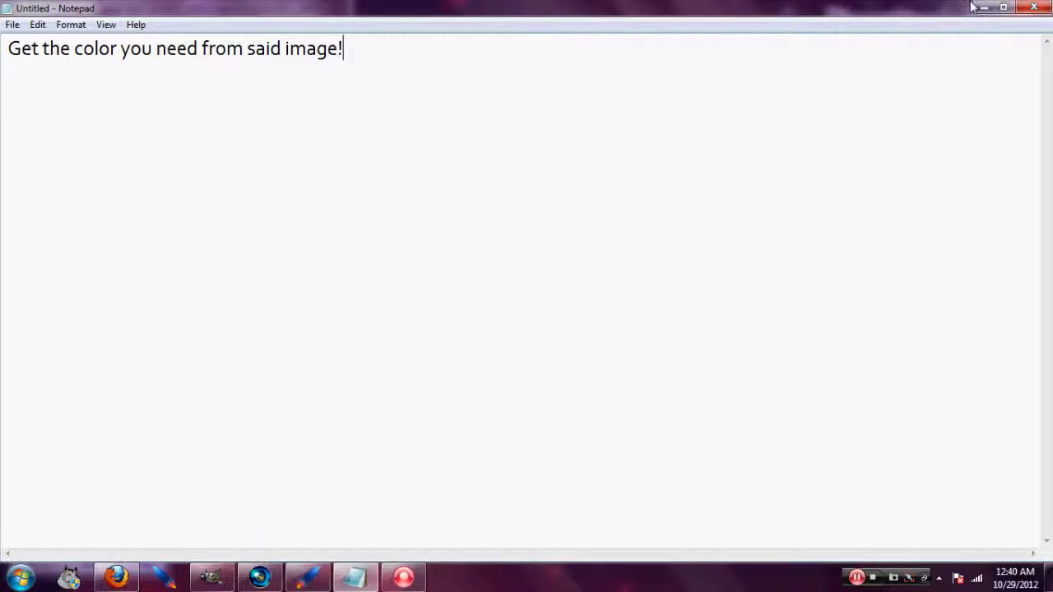
pyautogui.click(984, 7)
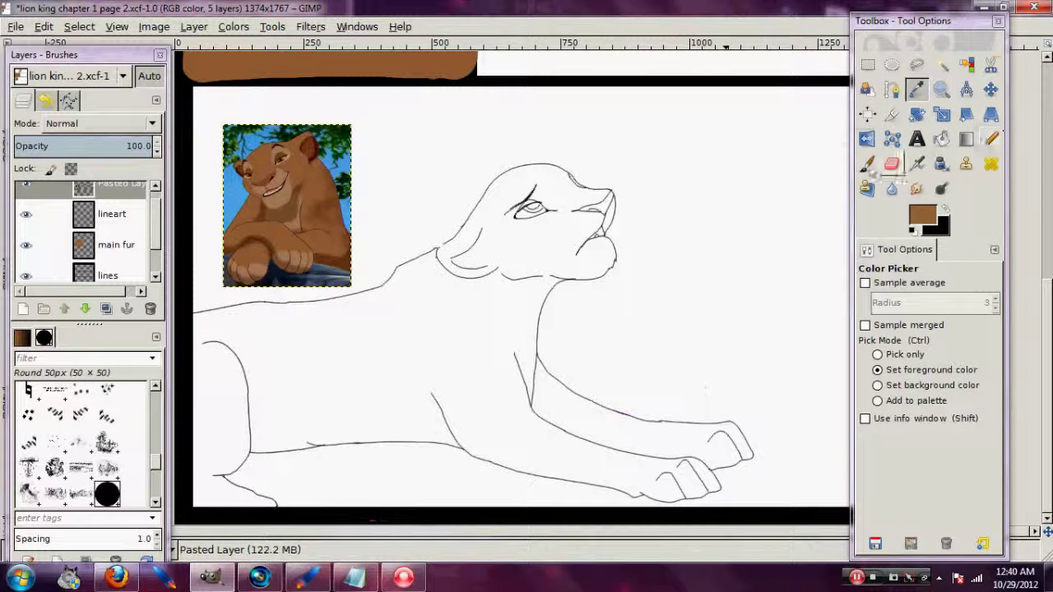
# Nudge the pasted reference picture up and to the left with the Move tool
pyautogui.click(867, 164)
pyautogui.click(123, 247)
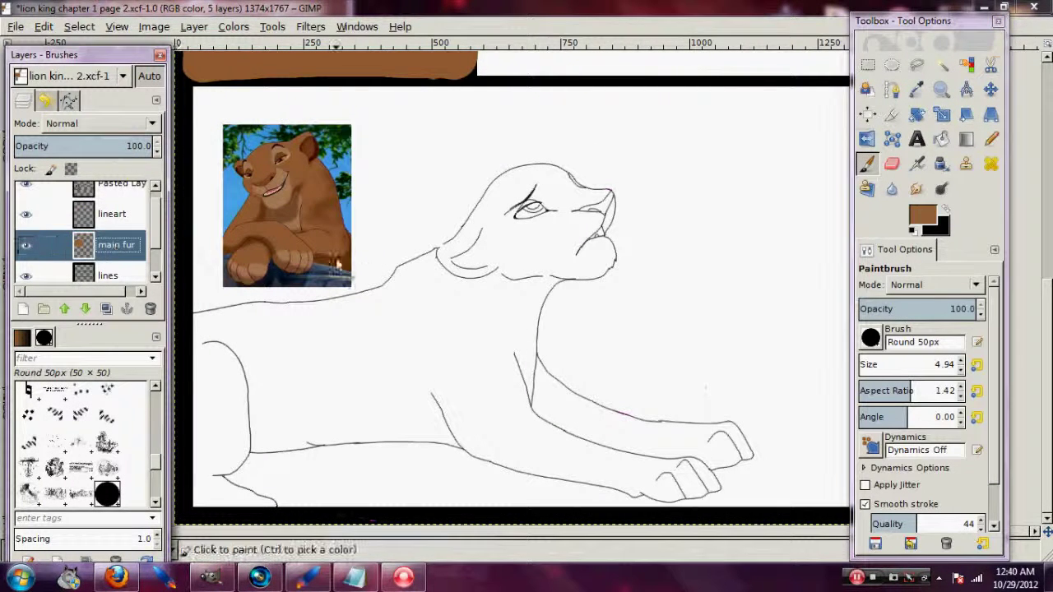
pyautogui.click(990, 92)
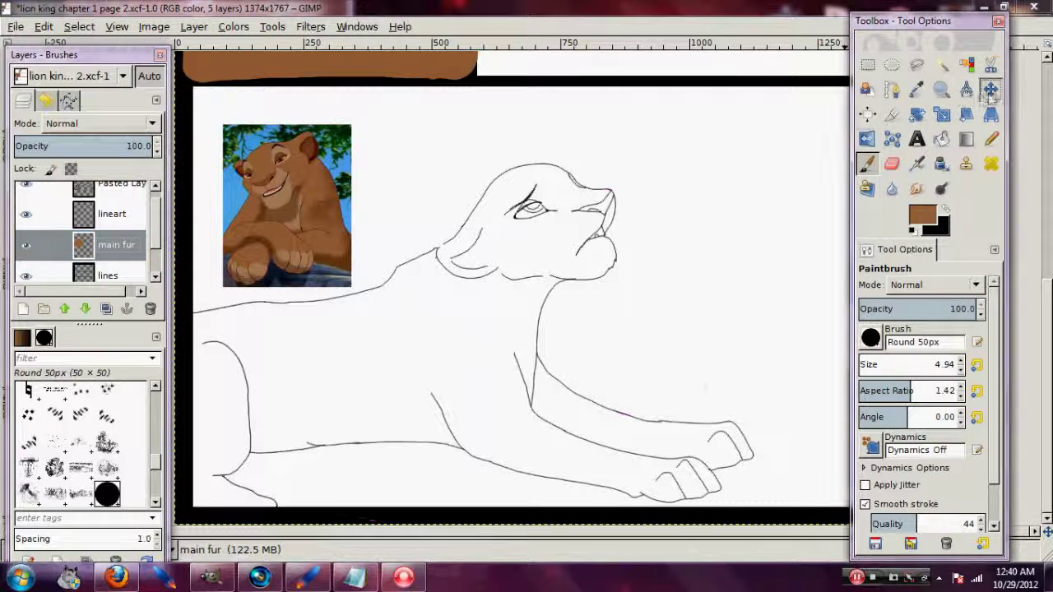
pyautogui.click(990, 92)
pyautogui.click(220, 206)
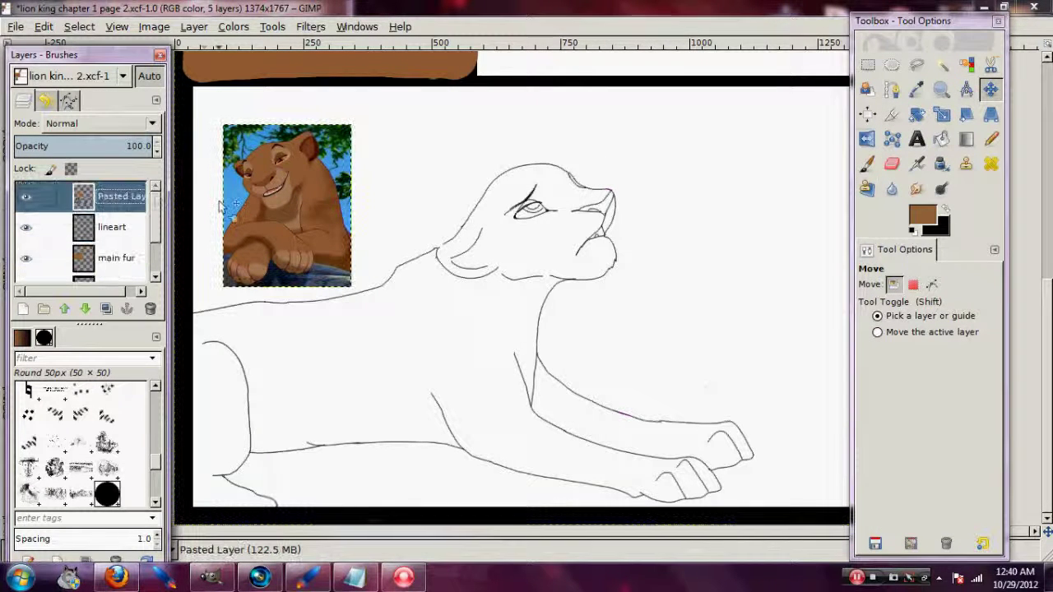
pyautogui.moveTo(221, 206); pyautogui.dragTo(212, 174)
pyautogui.scroll(-1, 144, 239)
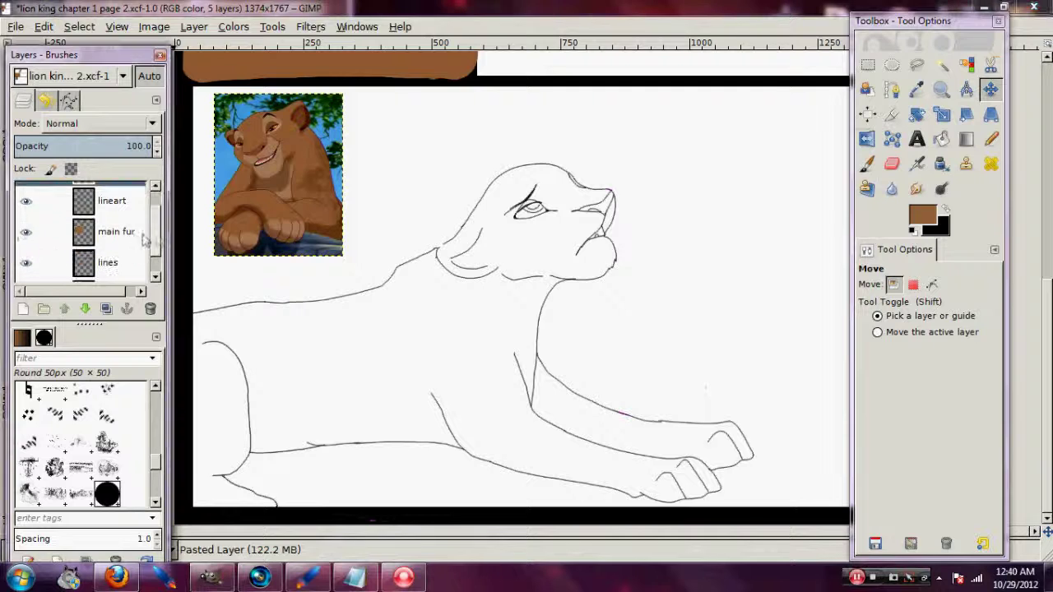
# Enlarge the brush to about 138 and roughly paint the lion's body brown on main fur
pyautogui.click(143, 235)
pyautogui.click(866, 162)
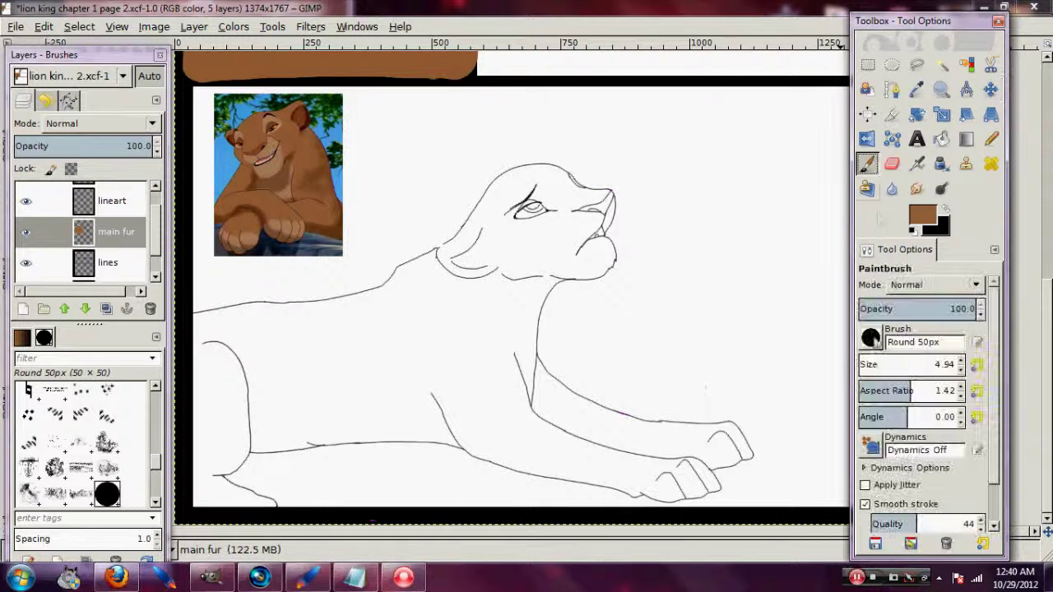
pyautogui.moveTo(904, 366); pyautogui.dragTo(987, 374)
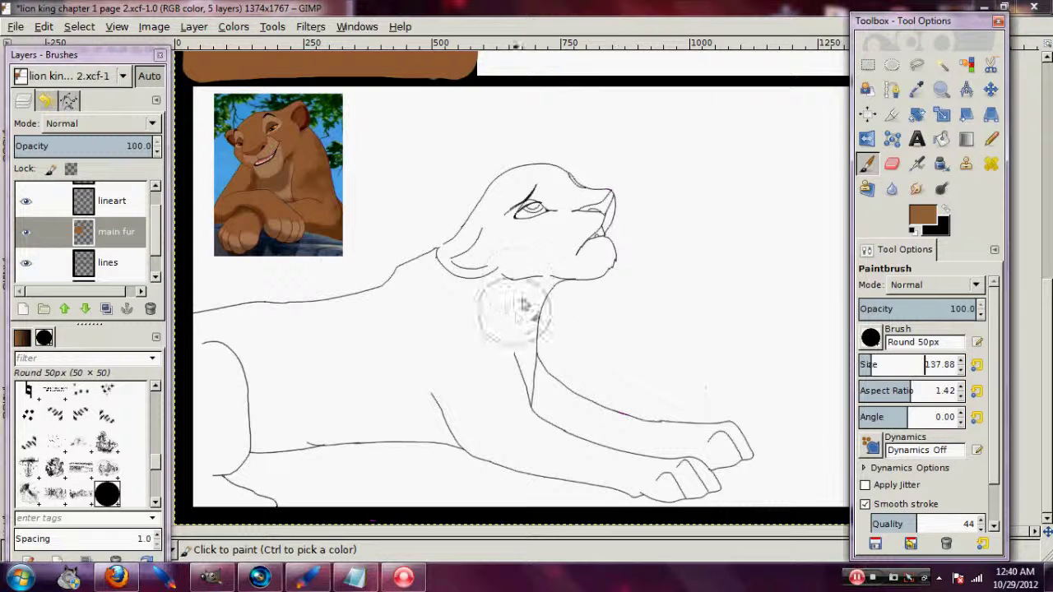
pyautogui.scroll(1, 158, 234)
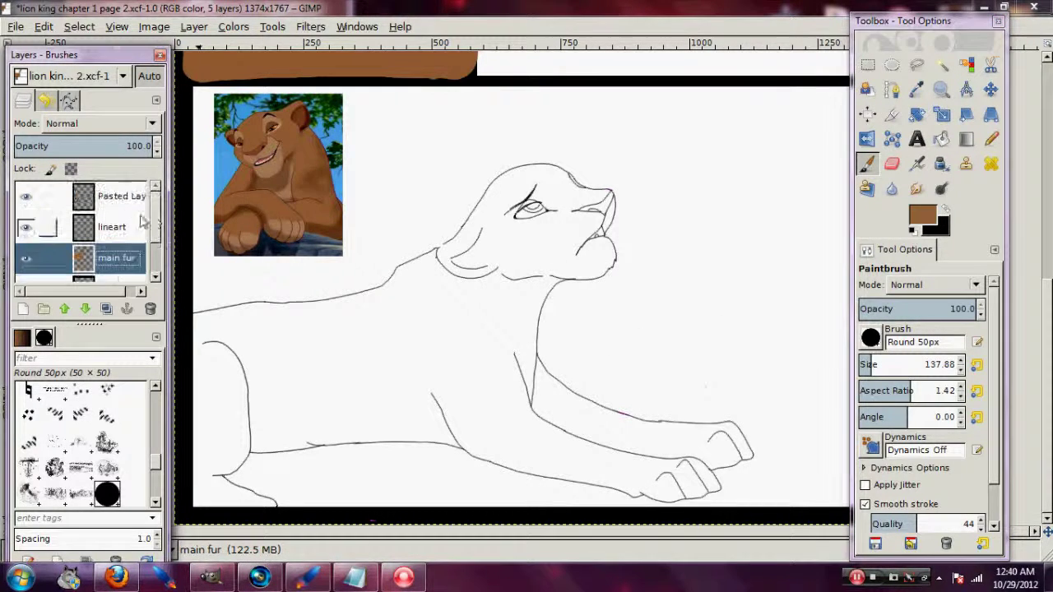
pyautogui.click(293, 333)
pyautogui.moveTo(294, 338)
pyautogui.mouseDown()
pyautogui.moveTo(216, 336)
pyautogui.moveTo(219, 359)
pyautogui.moveTo(206, 340)
pyautogui.moveTo(223, 430)
pyautogui.moveTo(209, 478)
pyautogui.moveTo(243, 499)
pyautogui.moveTo(294, 453)
pyautogui.moveTo(641, 485)
pyautogui.moveTo(756, 430)
pyautogui.moveTo(699, 442)
pyautogui.moveTo(556, 396)
pyautogui.moveTo(557, 361)
pyautogui.moveTo(613, 247)
pyautogui.moveTo(609, 209)
pyautogui.moveTo(535, 177)
pyautogui.moveTo(422, 298)
pyautogui.moveTo(345, 304)
pyautogui.moveTo(280, 346)
pyautogui.moveTo(482, 329)
pyautogui.moveTo(543, 234)
pyautogui.moveTo(508, 271)
pyautogui.mouseUp()
pyautogui.moveTo(471, 230); pyautogui.dragTo(535, 228)
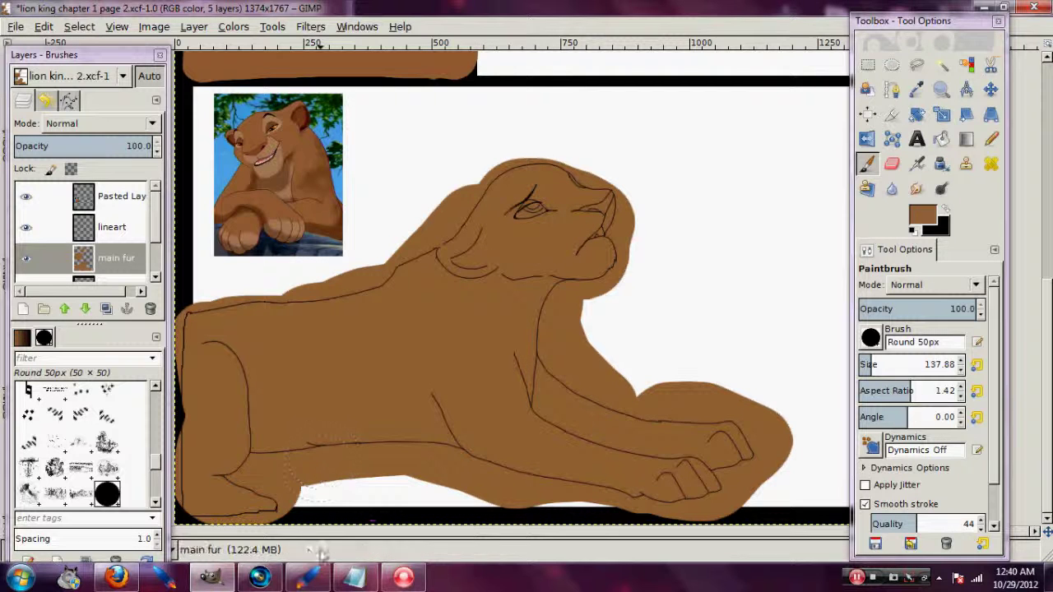
# Delete the old line from the Notepad note
pyautogui.click(355, 577)
pyautogui.moveTo(343, 48); pyautogui.dragTo(5, 19)
pyautogui.press('BackSpace')
# Note that the messy paint takes forever to erase, then rewrite it as 'First you need to select the wand like tool'
pyautogui.write('See how messy that is')
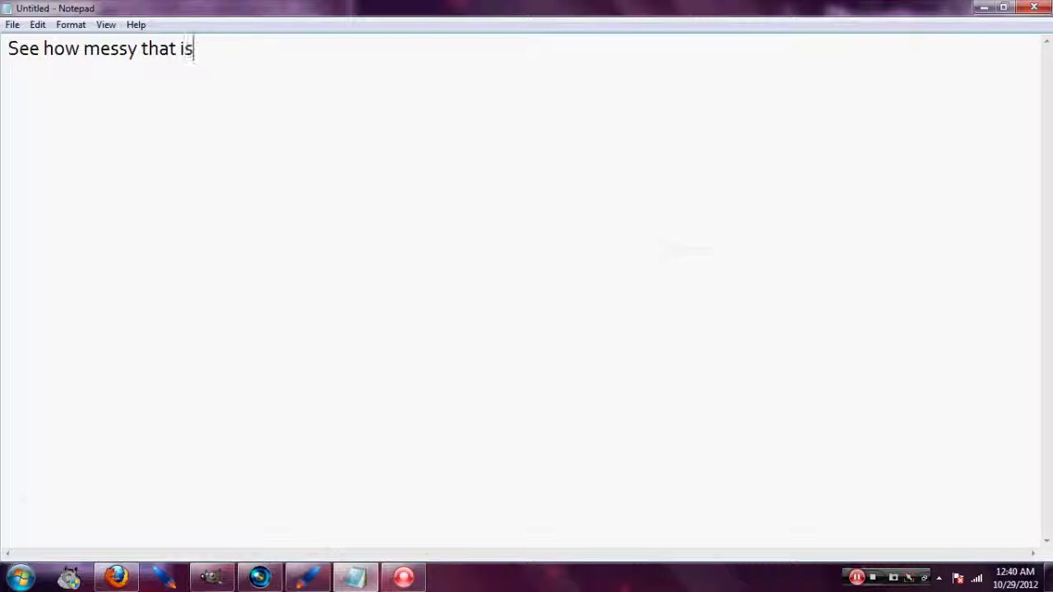
pyautogui.write("That's going to take foreever to erase!.... Nope!.... Nope!")
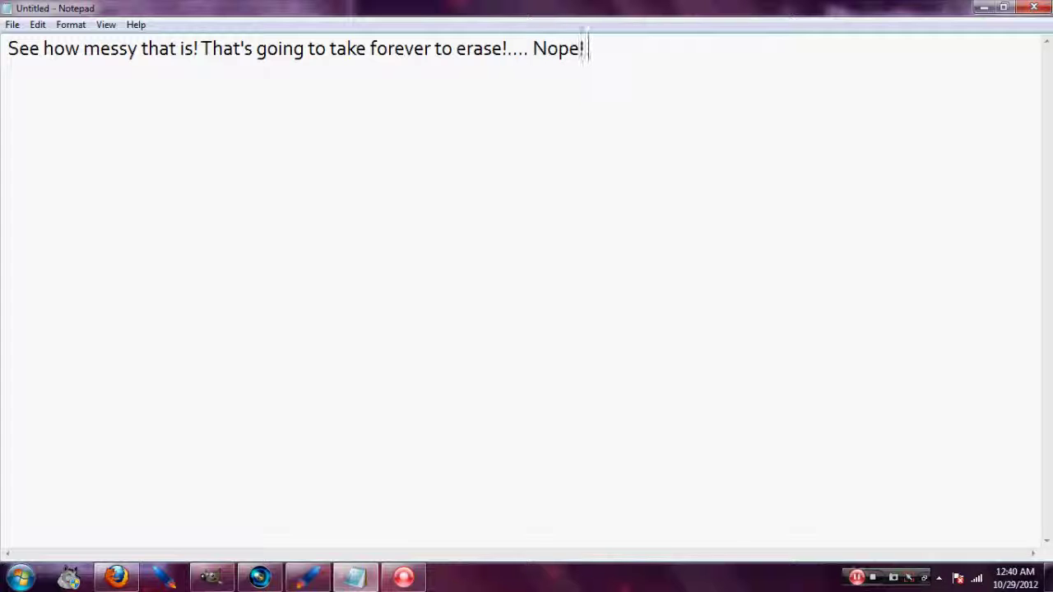
pyautogui.moveTo(473, 106); pyautogui.dragTo(221, 51)
pyautogui.moveTo(609, 74); pyautogui.dragTo(4, 37)
pyautogui.press('BackSpace')
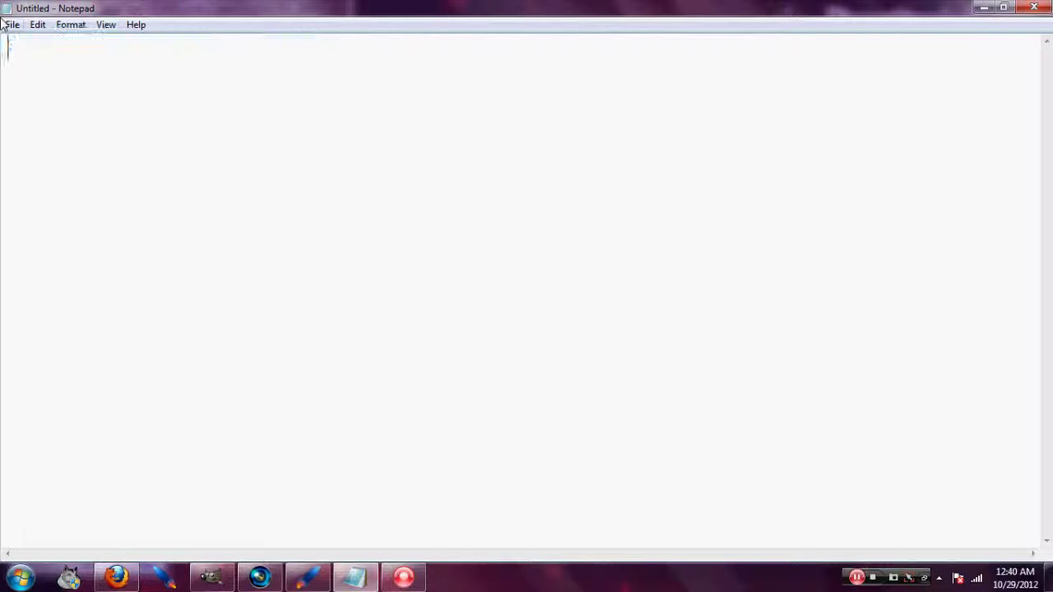
pyautogui.write('First you ned to s')
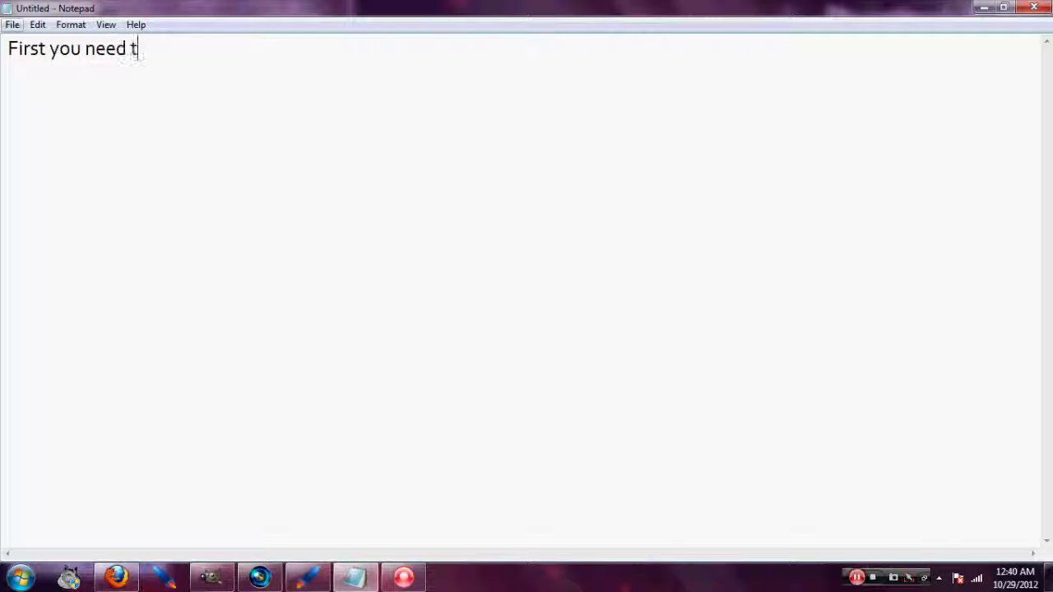
pyautogui.write('elect')
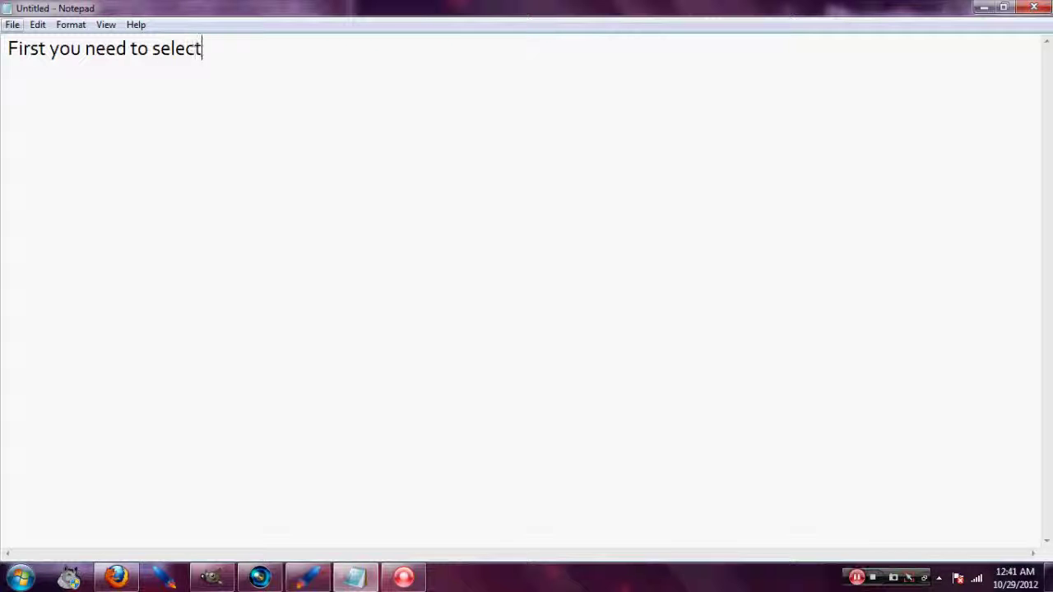
pyautogui.write(' the wand like tool.')
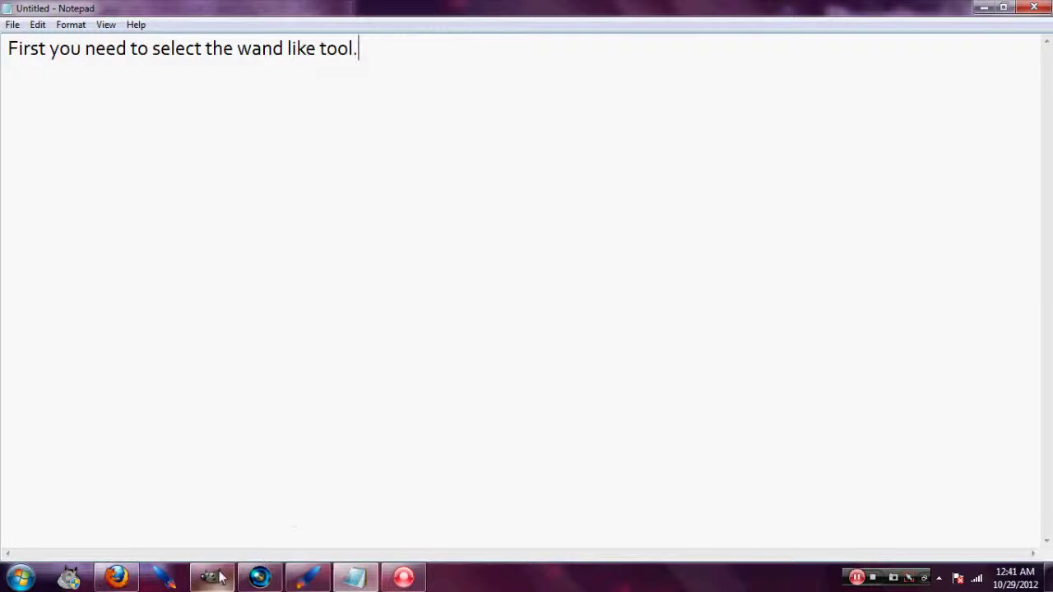
pyautogui.click(212, 577)
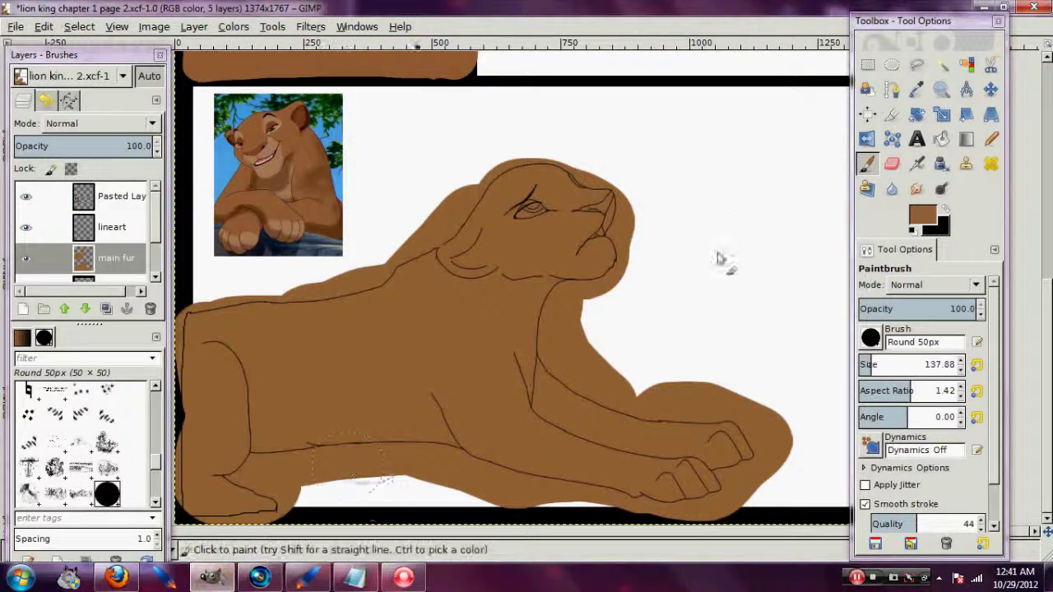
# Choose Fuzzy Select, then set Zoom to zoom out and zoom out twice to the whole lion panel
pyautogui.click(941, 66)
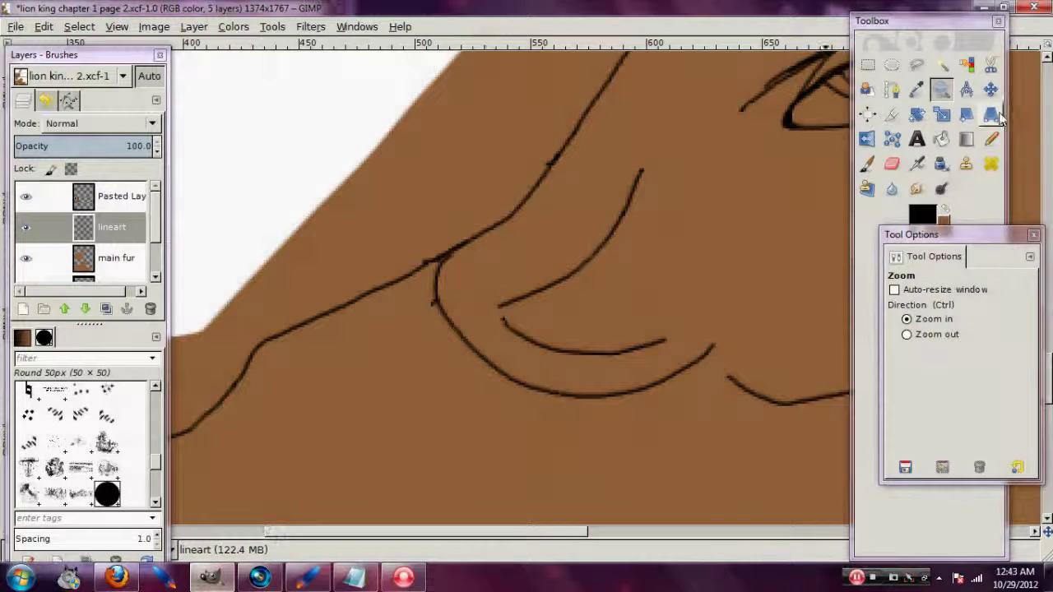
pyautogui.click(920, 188)
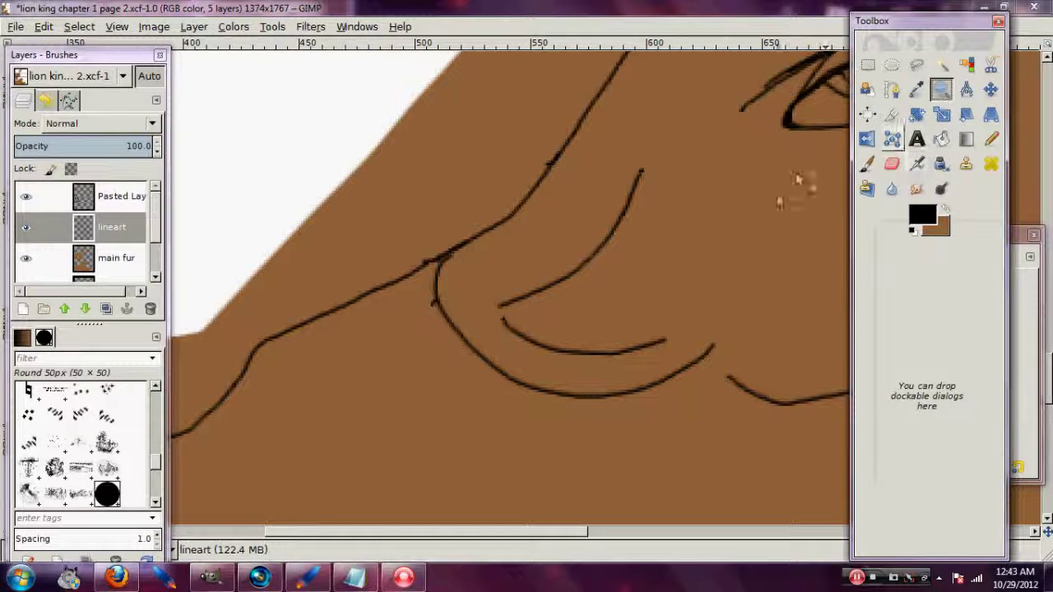
pyautogui.click(1023, 275)
pyautogui.click(929, 333)
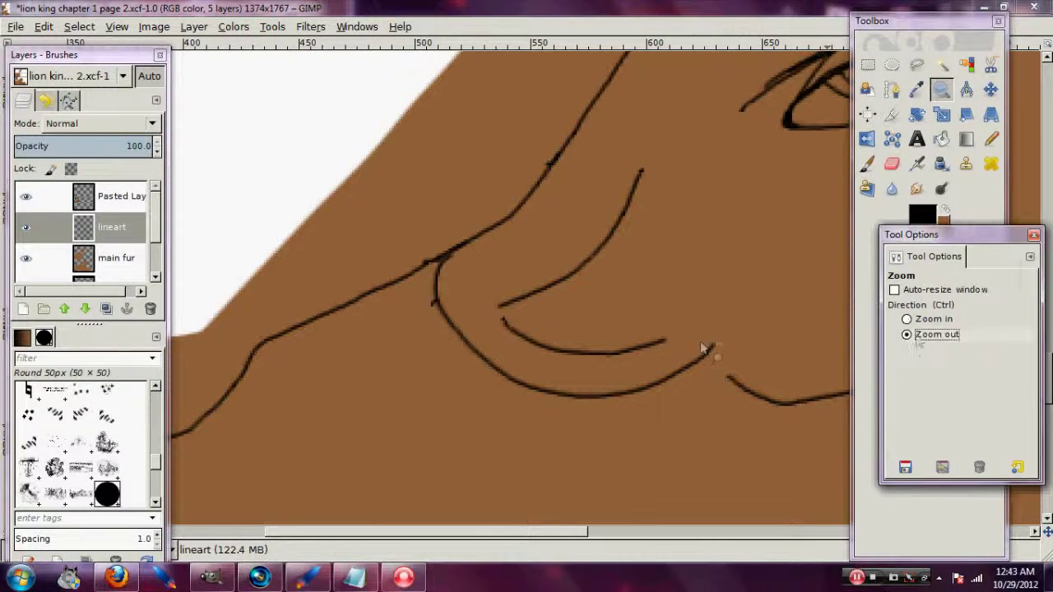
pyautogui.click(700, 344)
pyautogui.click(699, 344)
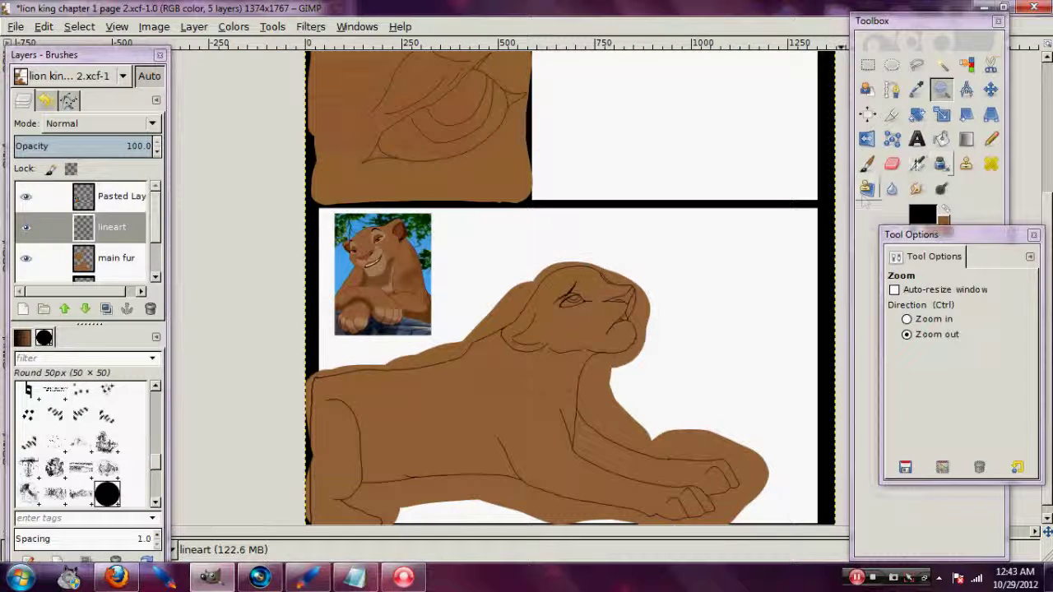
pyautogui.moveTo(1047, 228); pyautogui.dragTo(1049, 239)
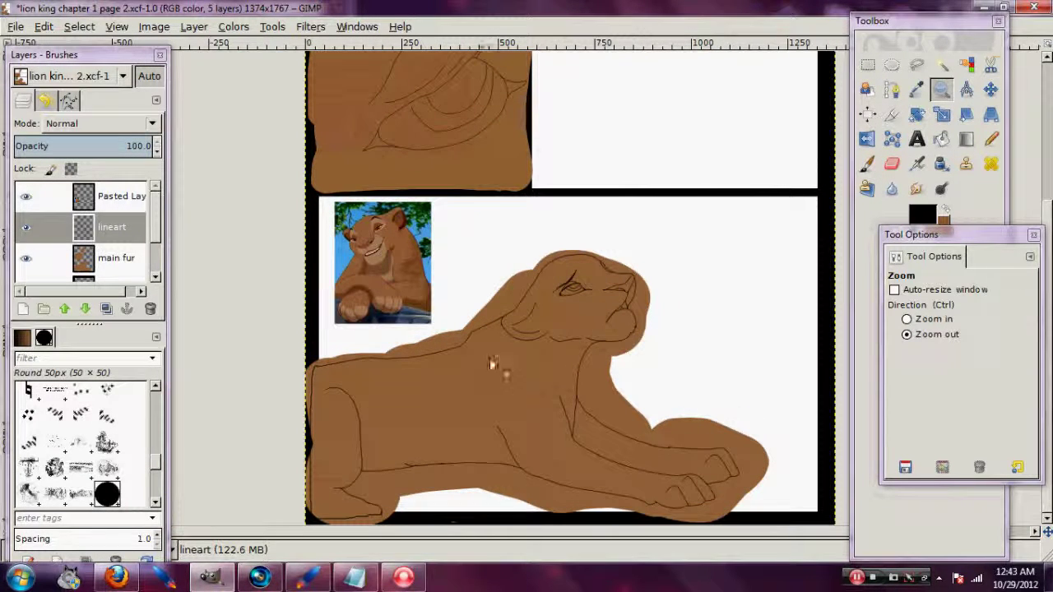
pyautogui.click(355, 577)
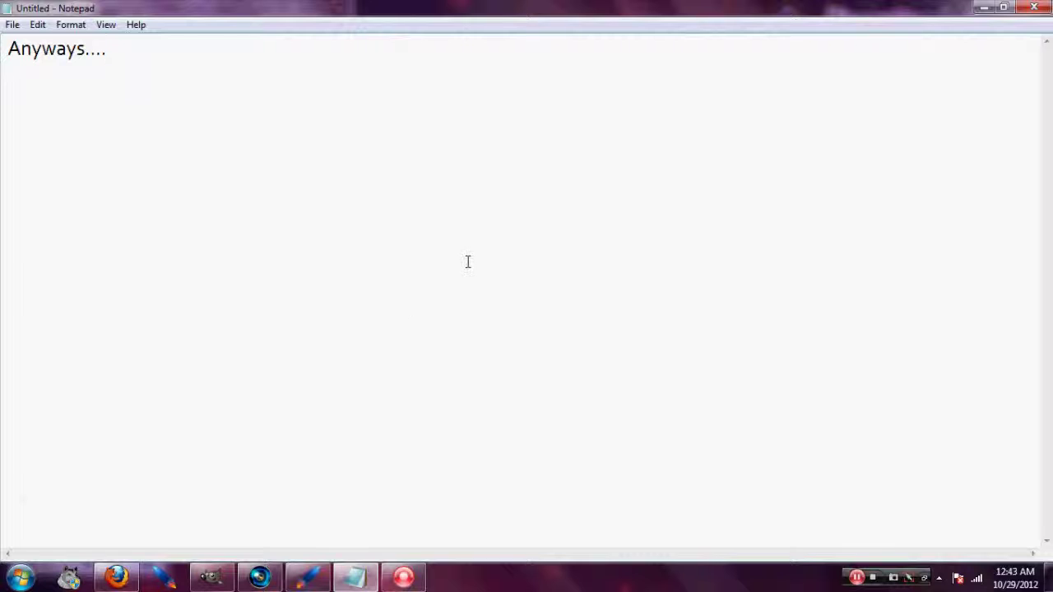
# Finish the note with 'with that fixed you select the lineart layer again!' and return to GIMP
pyautogui.write('xed you select the ')
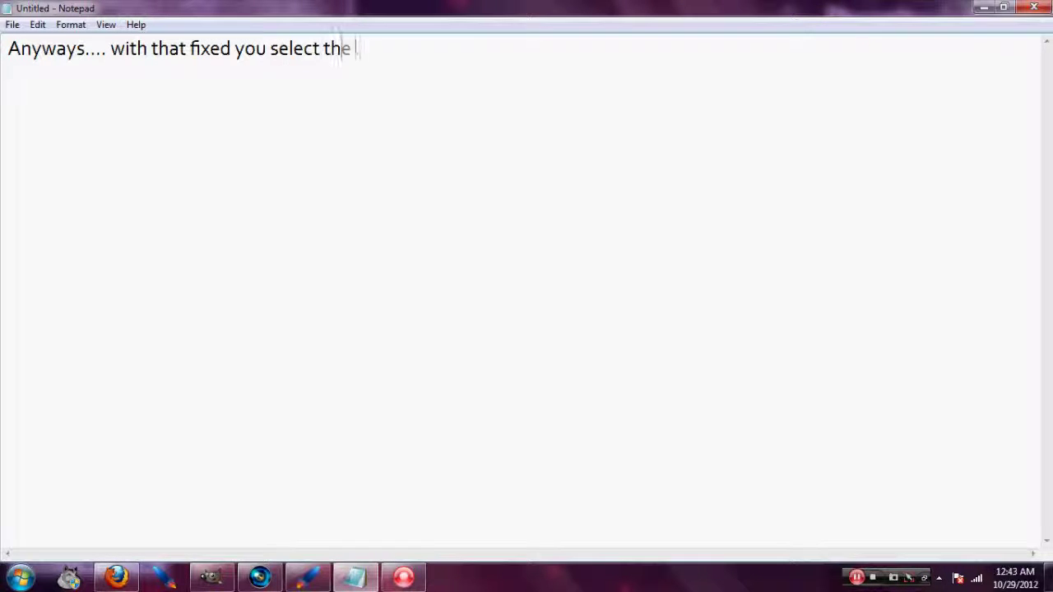
pyautogui.write('lineart layer again!')
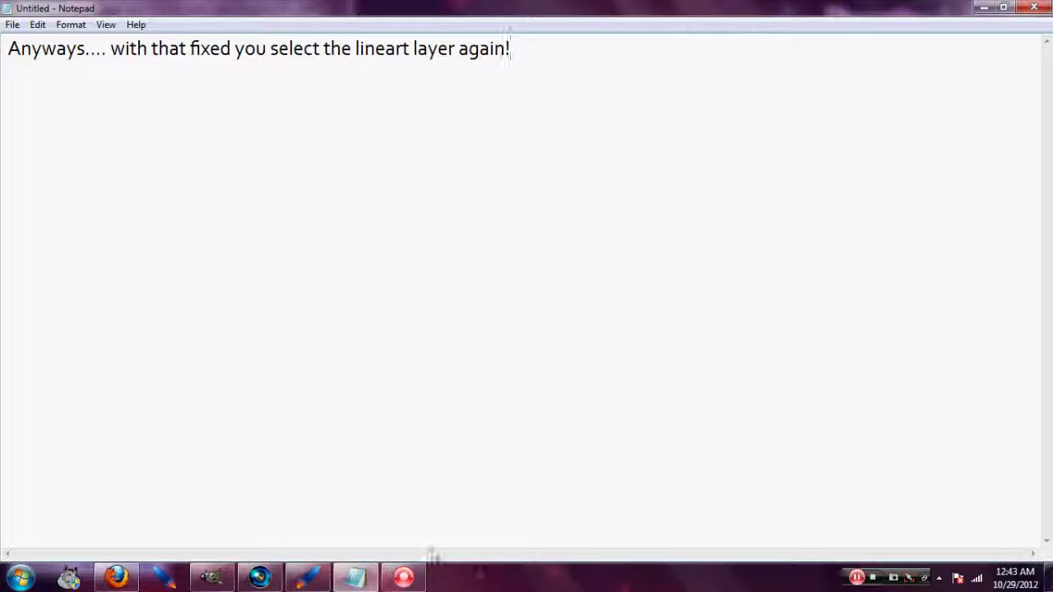
pyautogui.click(212, 577)
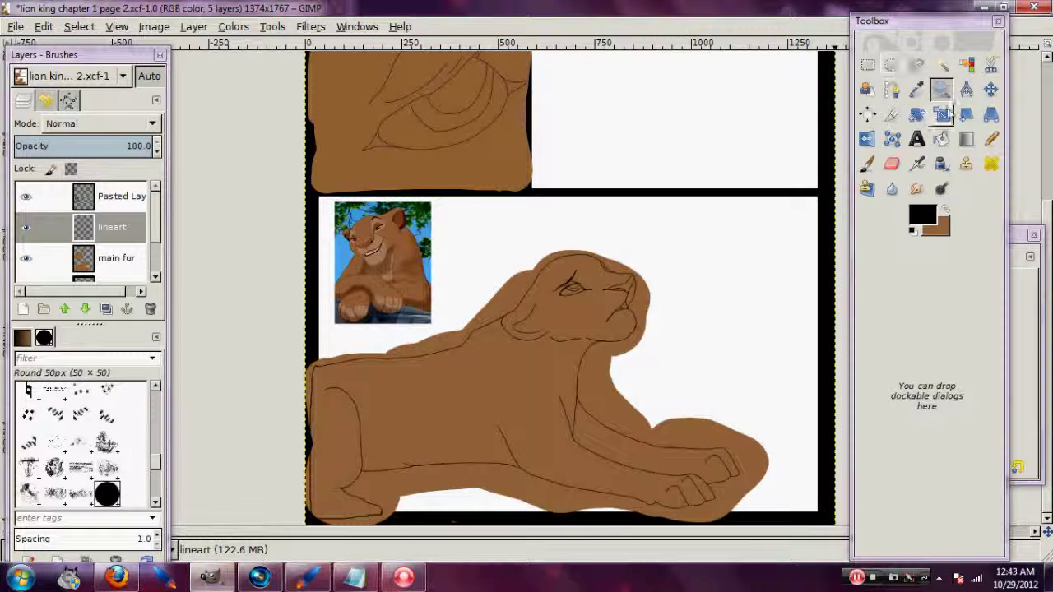
# Float the Tool Options window and fuzzy-select the area inside the lion's line-art outline
pyautogui.click(942, 64)
pyautogui.moveTo(1018, 236)
pyautogui.mouseDown()
pyautogui.moveTo(978, 234)
pyautogui.moveTo(995, 212)
pyautogui.mouseUp()
pyautogui.moveTo(938, 231); pyautogui.dragTo(873, 298)
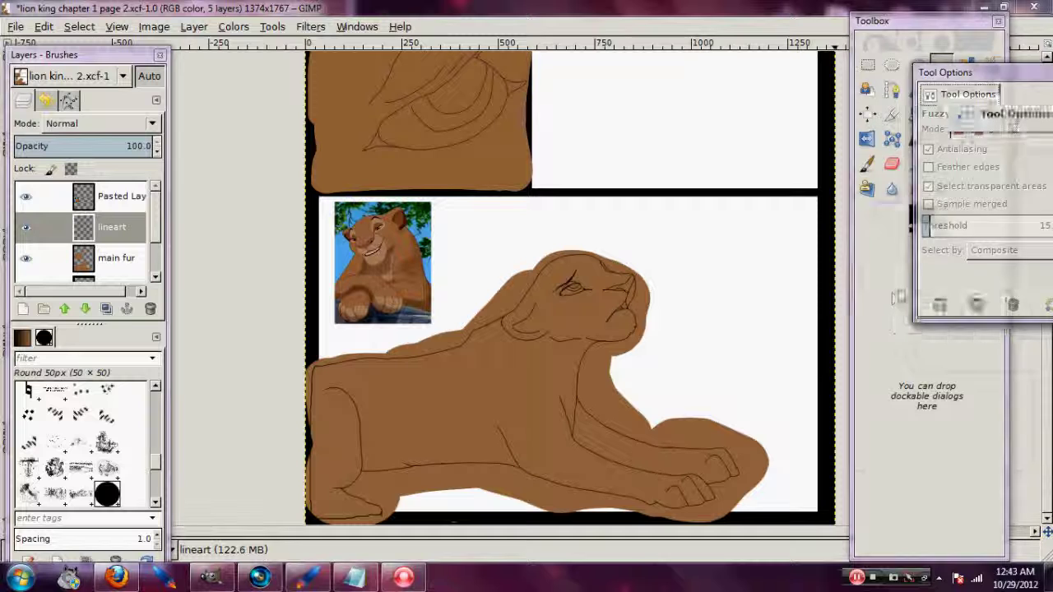
pyautogui.moveTo(874, 298); pyautogui.dragTo(944, 144)
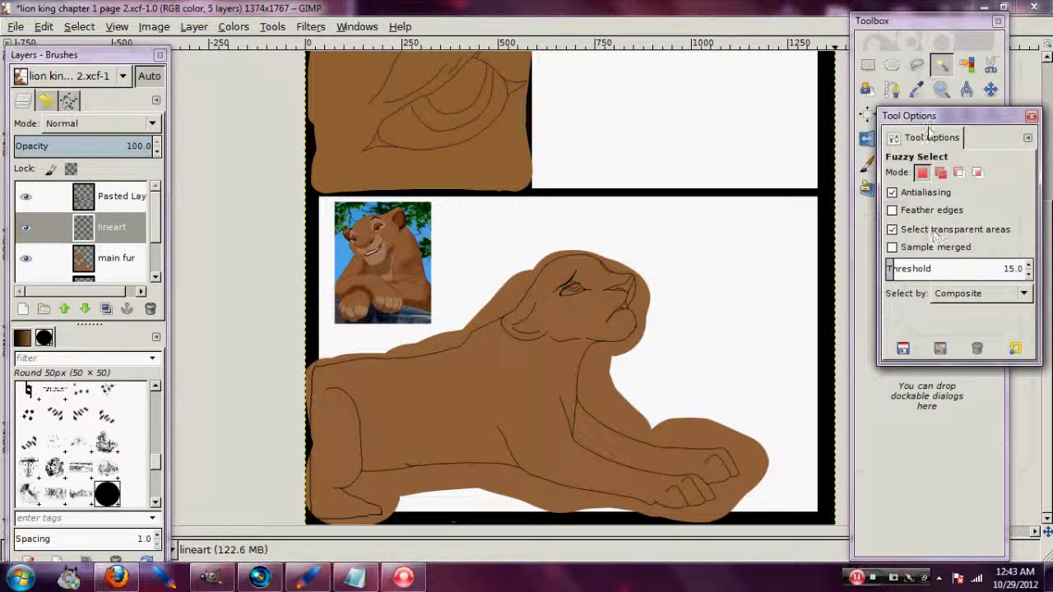
pyautogui.click(941, 67)
pyautogui.click(941, 65)
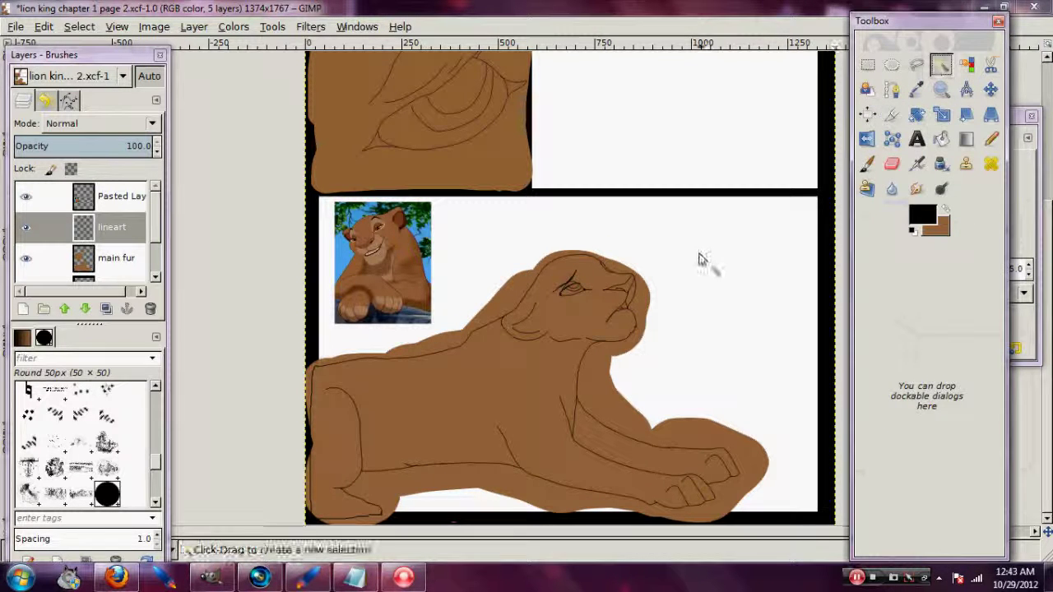
pyautogui.click(539, 244)
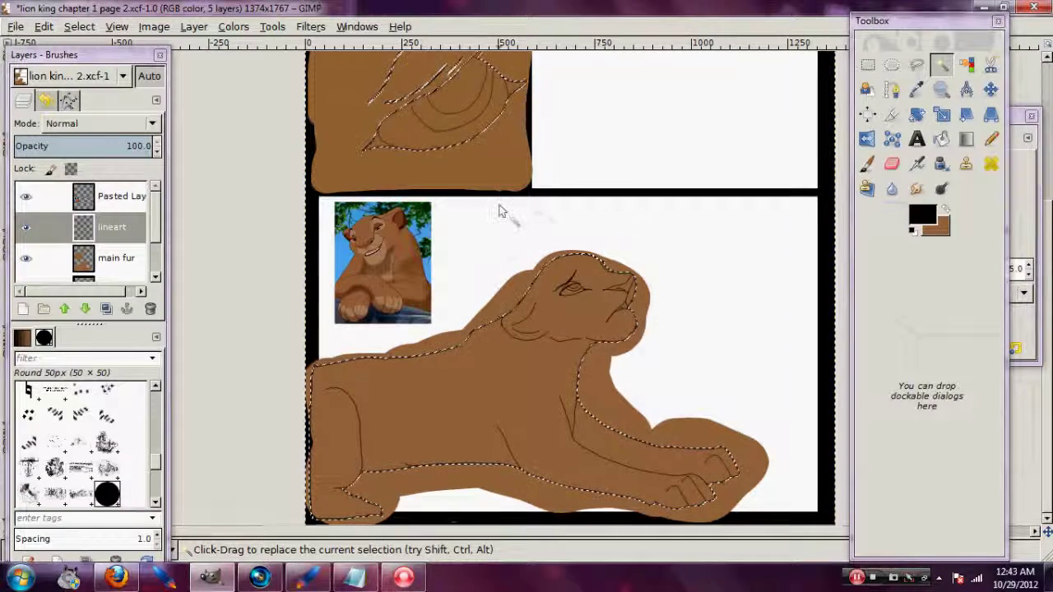
# Zoom in on the head and chest to check the selection, zoom back out, and pick the Eraser
pyautogui.click(942, 89)
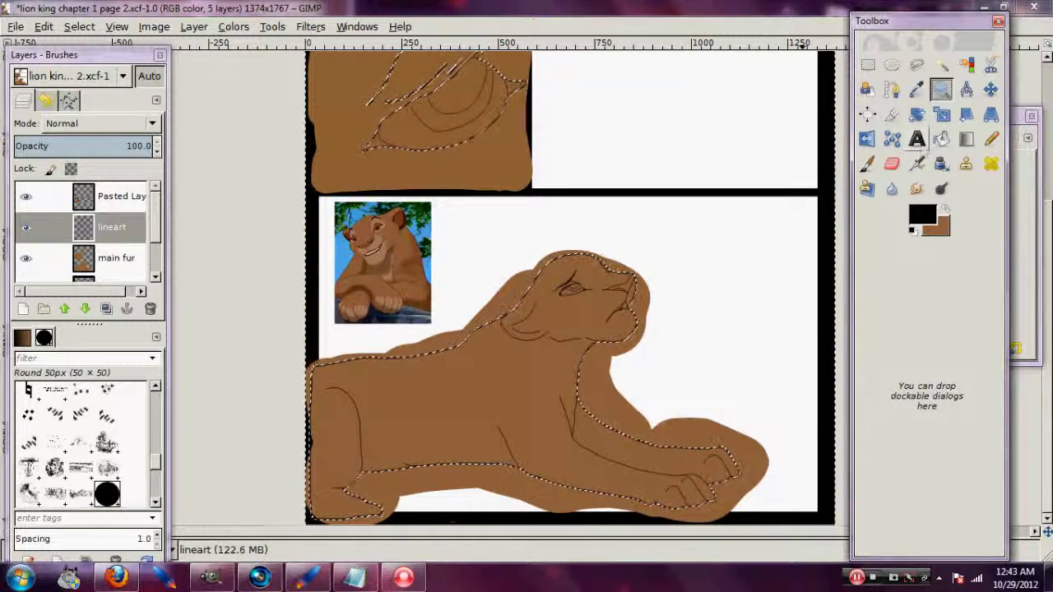
pyautogui.click(1024, 188)
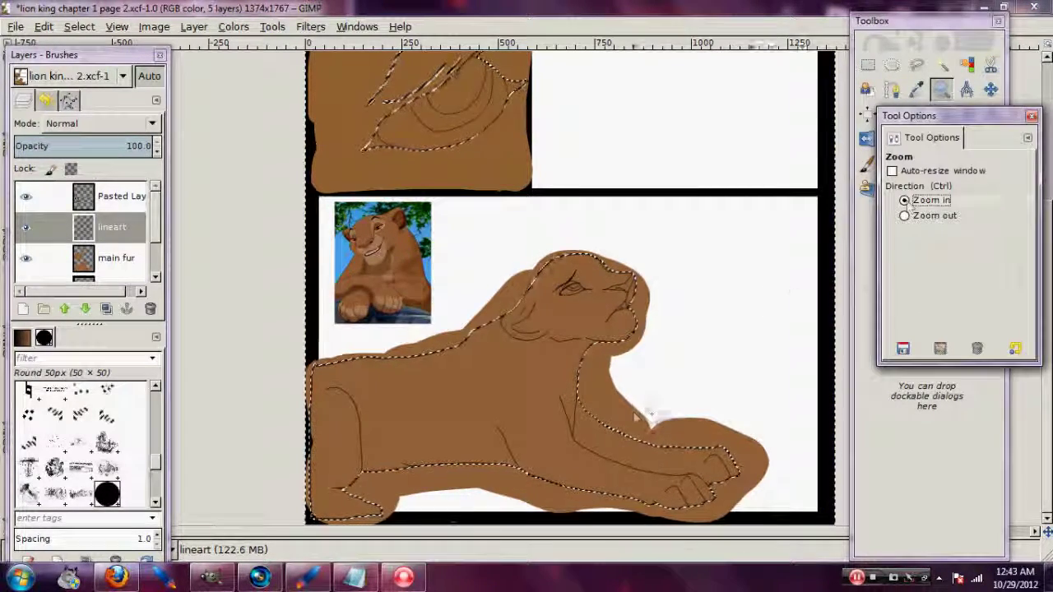
pyautogui.click(645, 405)
pyautogui.click(528, 425)
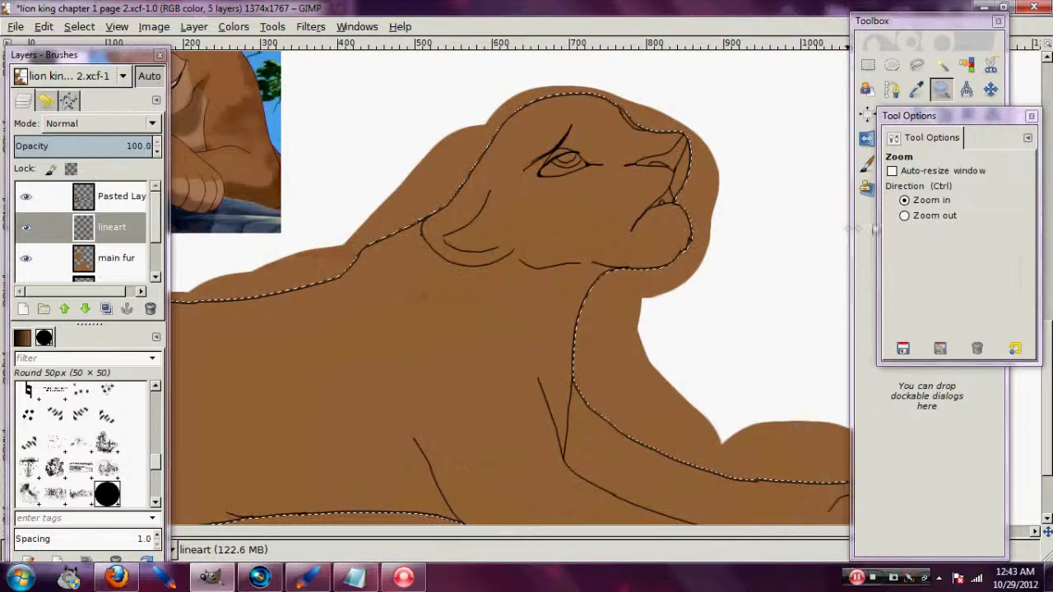
pyautogui.keyDown('ctrl'); pyautogui.click(714, 258); pyautogui.keyUp('ctrl')
pyautogui.moveTo(909, 115); pyautogui.dragTo(919, 268)
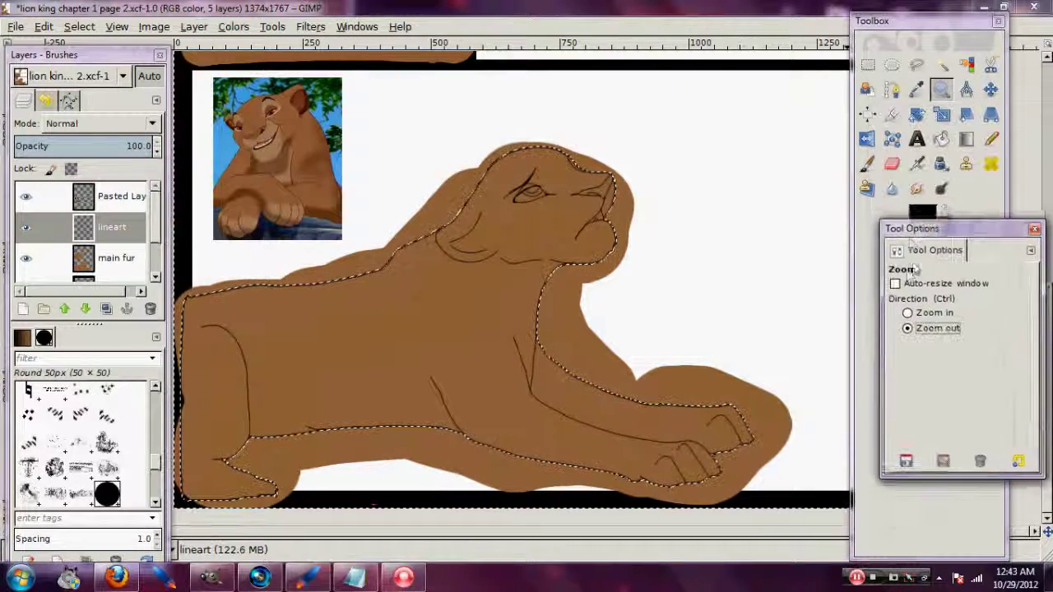
pyautogui.click(891, 163)
pyautogui.click(1024, 387)
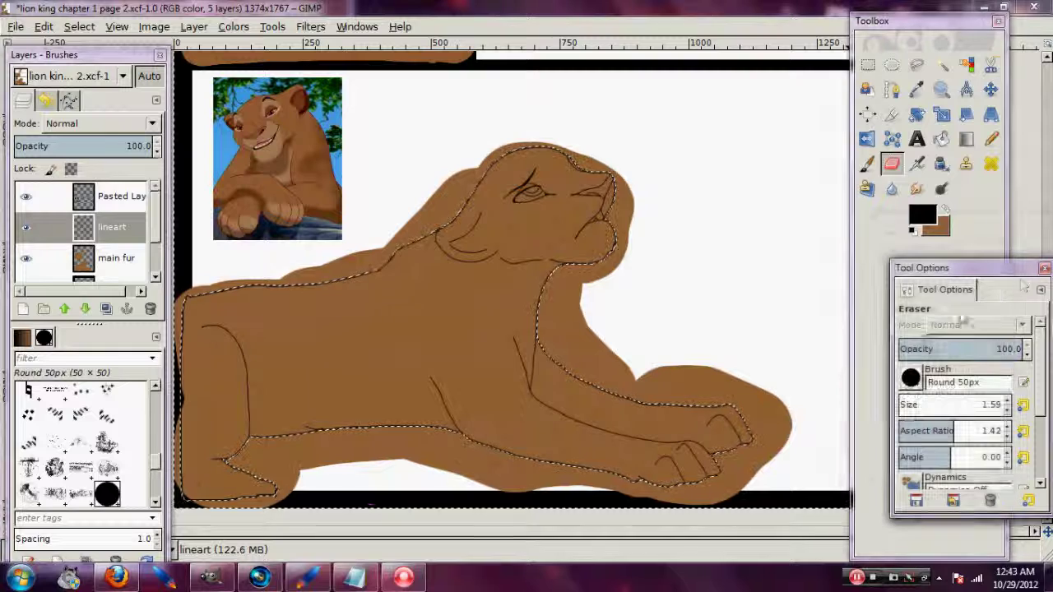
# Set the eraser to about 193 px and erase the brown paint outside the outline on main fur
pyautogui.moveTo(902, 409); pyautogui.dragTo(946, 405)
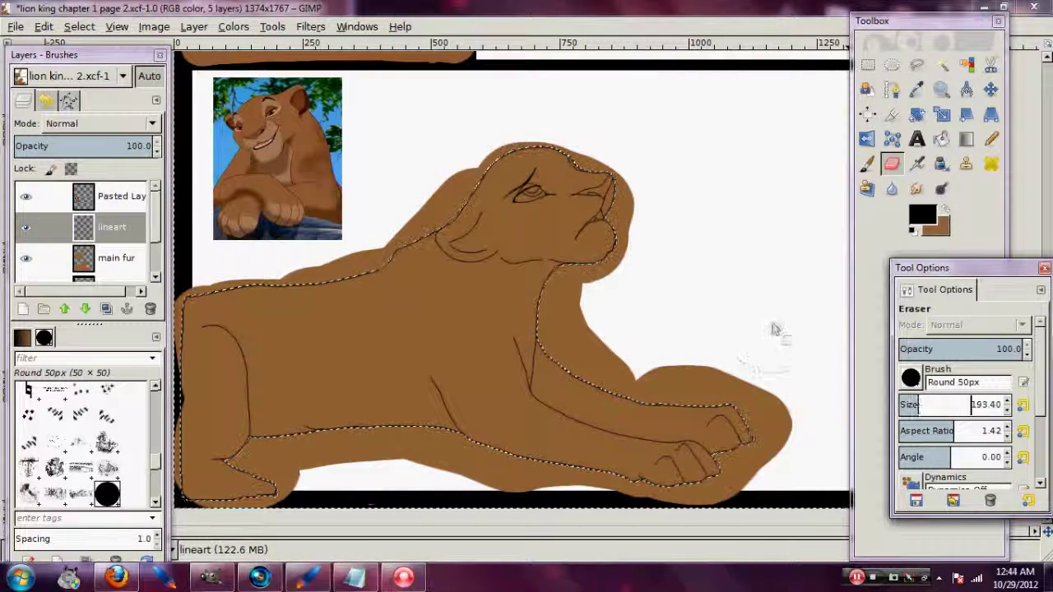
pyautogui.click(608, 186)
pyautogui.click(116, 257)
pyautogui.moveTo(394, 247)
pyautogui.mouseDown()
pyautogui.moveTo(448, 177)
pyautogui.moveTo(540, 131)
pyautogui.moveTo(547, 368)
pyautogui.mouseUp()
pyautogui.moveTo(647, 254)
pyautogui.mouseDown()
pyautogui.moveTo(587, 370)
pyautogui.moveTo(716, 365)
pyautogui.moveTo(541, 470)
pyautogui.moveTo(190, 479)
pyautogui.moveTo(247, 503)
pyautogui.moveTo(271, 494)
pyautogui.moveTo(279, 289)
pyautogui.moveTo(450, 253)
pyautogui.mouseUp()
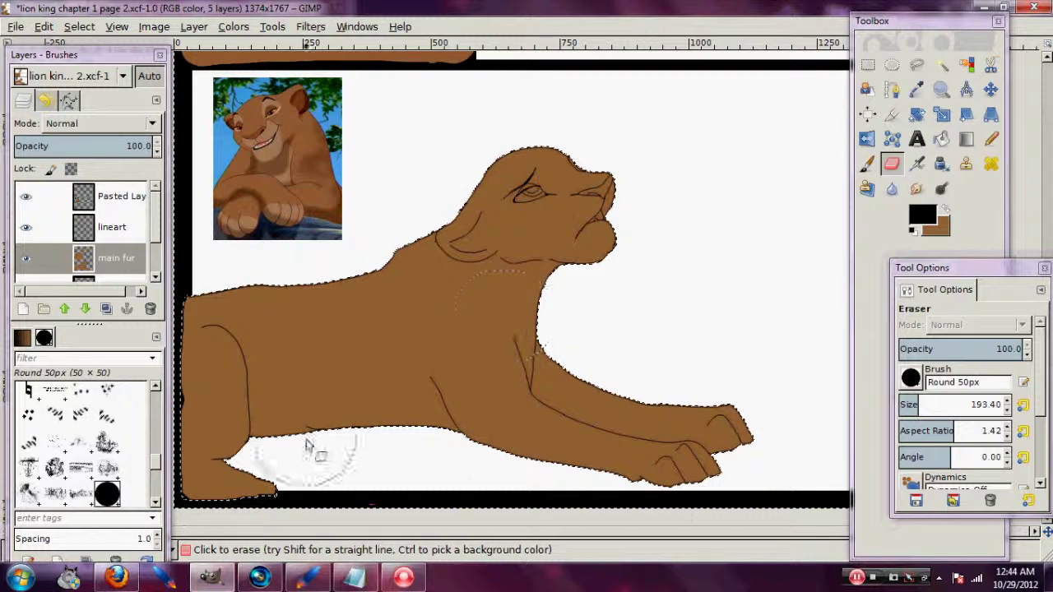
# Select the previous Notepad note and start replacing it with a line beginning 'Then'
pyautogui.click(359, 578)
pyautogui.moveTo(632, 277); pyautogui.dragTo(3, 93)
pyautogui.write('Then you')
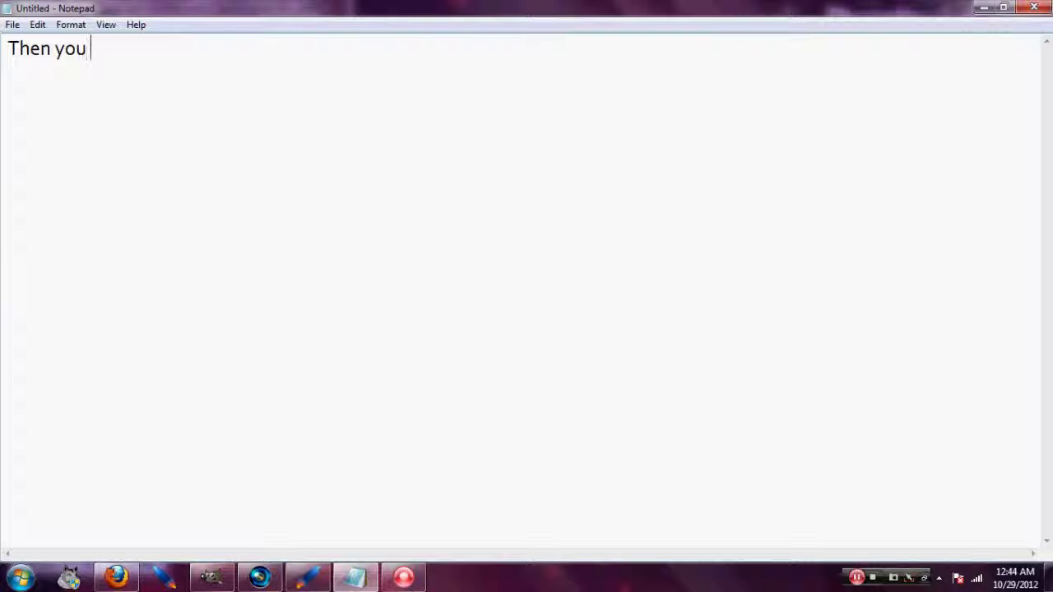
pyautogui.write('he a')
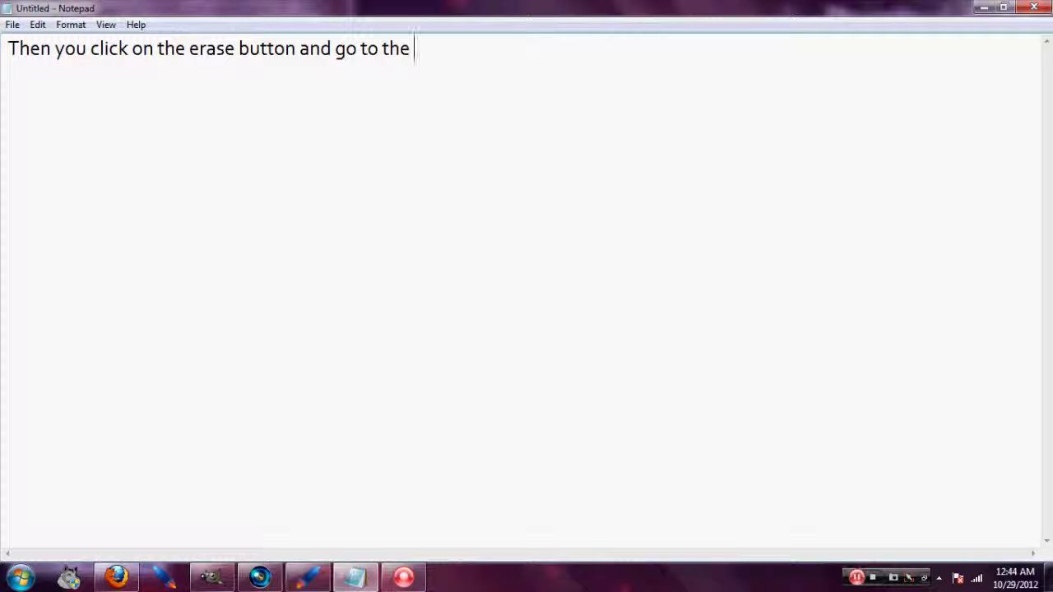
# Write a Notepad note on erasing around the line art, delete it, and return to GIMP
pyautogui.write('yer and erase')
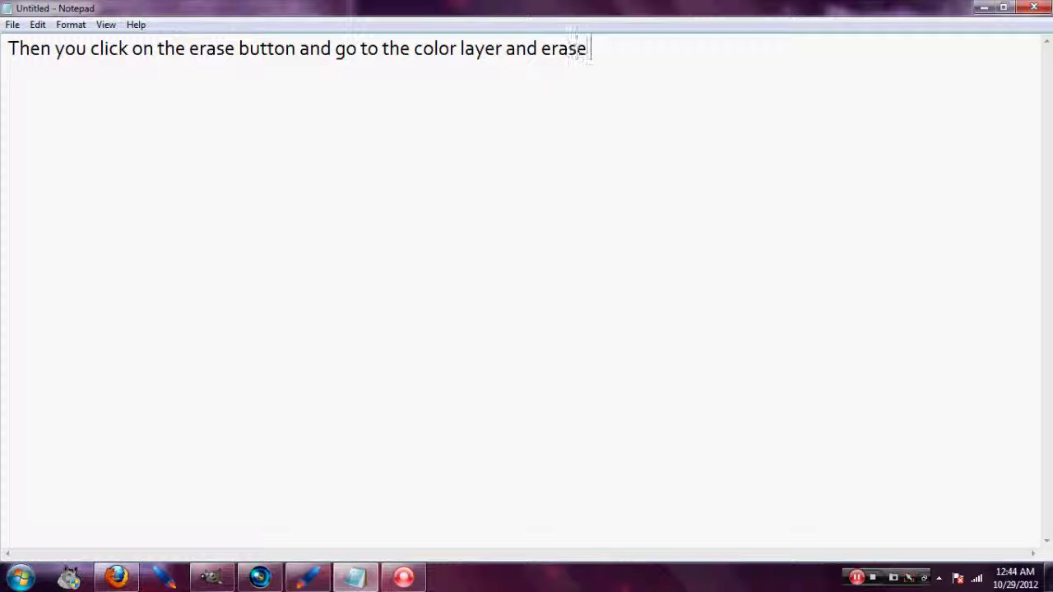
pyautogui.write(' around your lineart!')
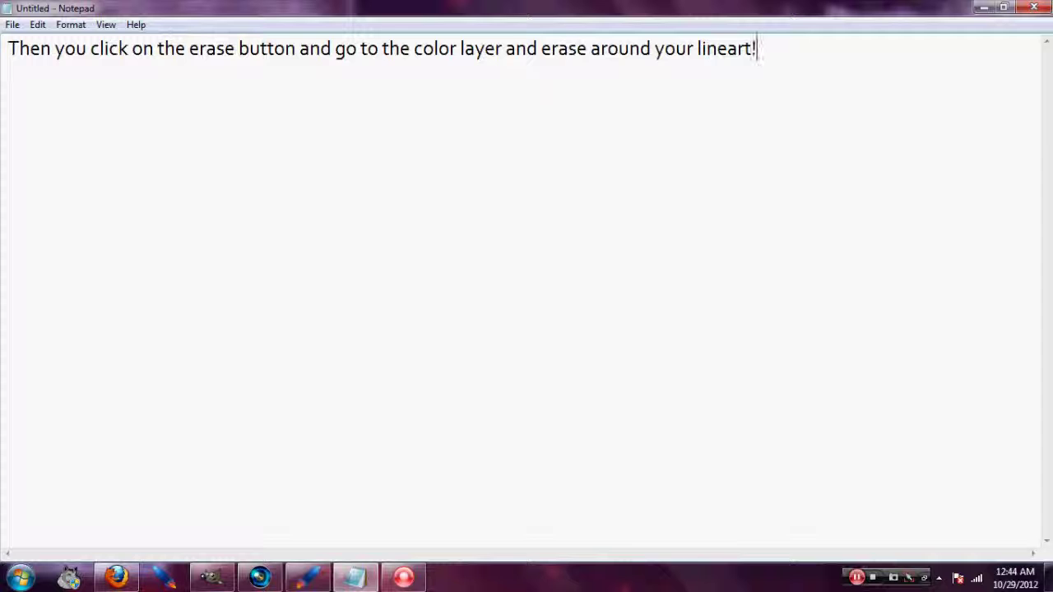
pyautogui.write('!! And then it should be c')
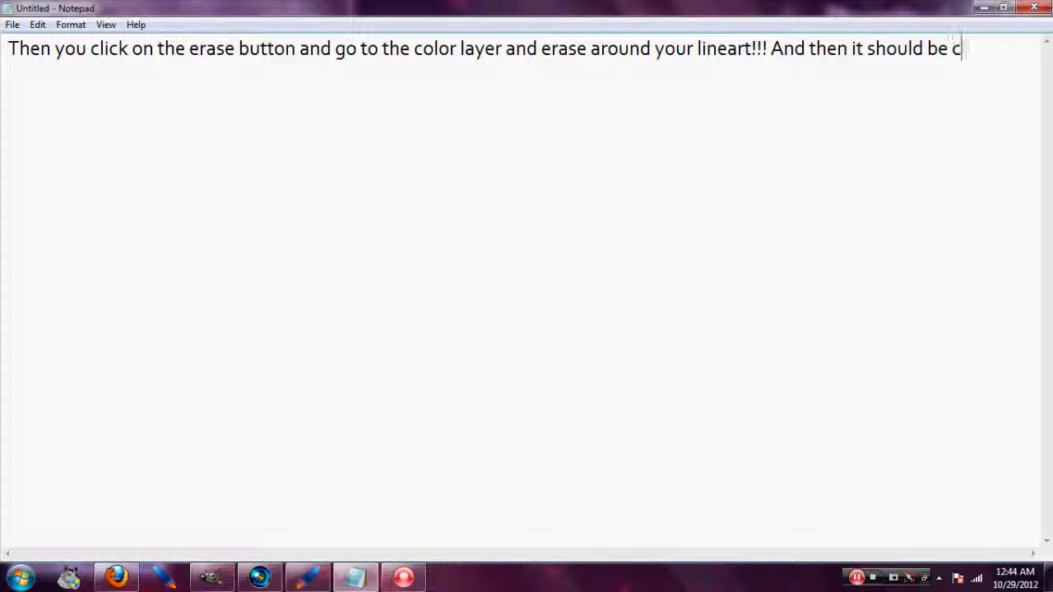
pyautogui.write('leared!')
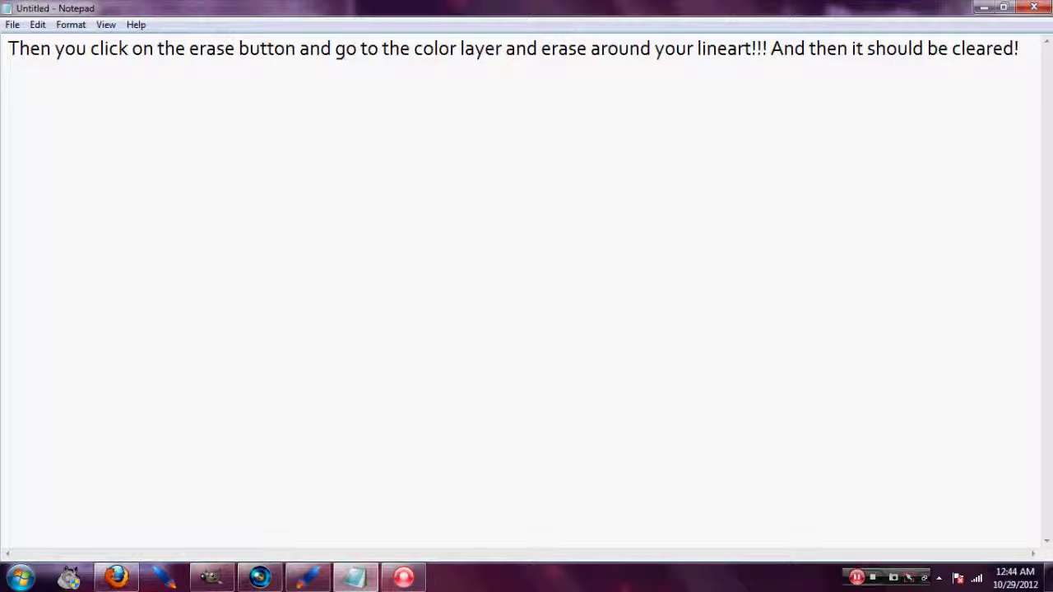
pyautogui.moveTo(1020, 48); pyautogui.dragTo(5, 99)
pyautogui.press('BackSpace')
pyautogui.click(211, 578)
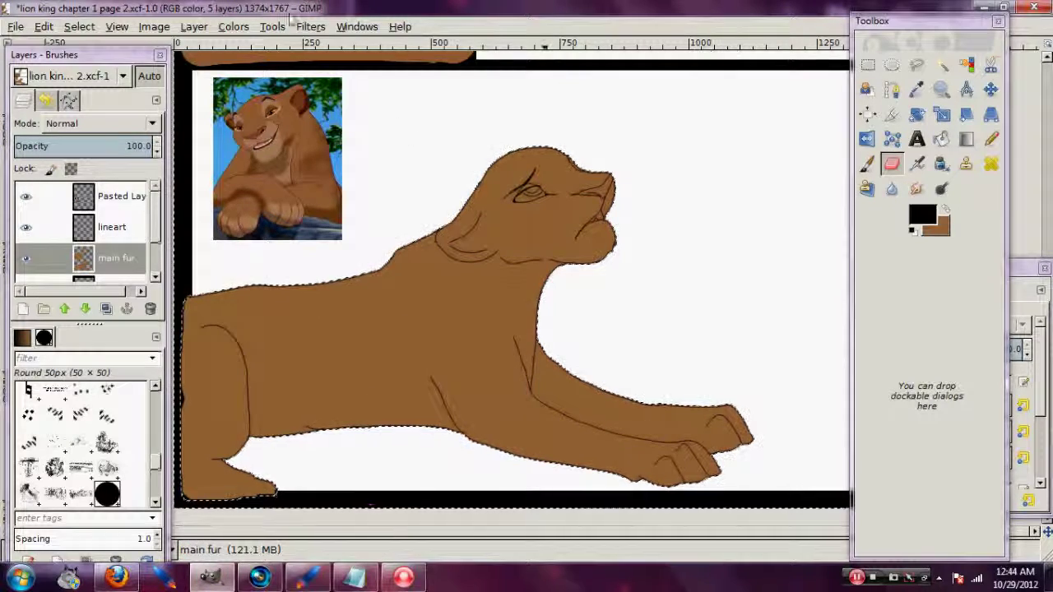
# Deselect the lion with Select > None and move the Toolbox window aside
pyautogui.click(151, 28)
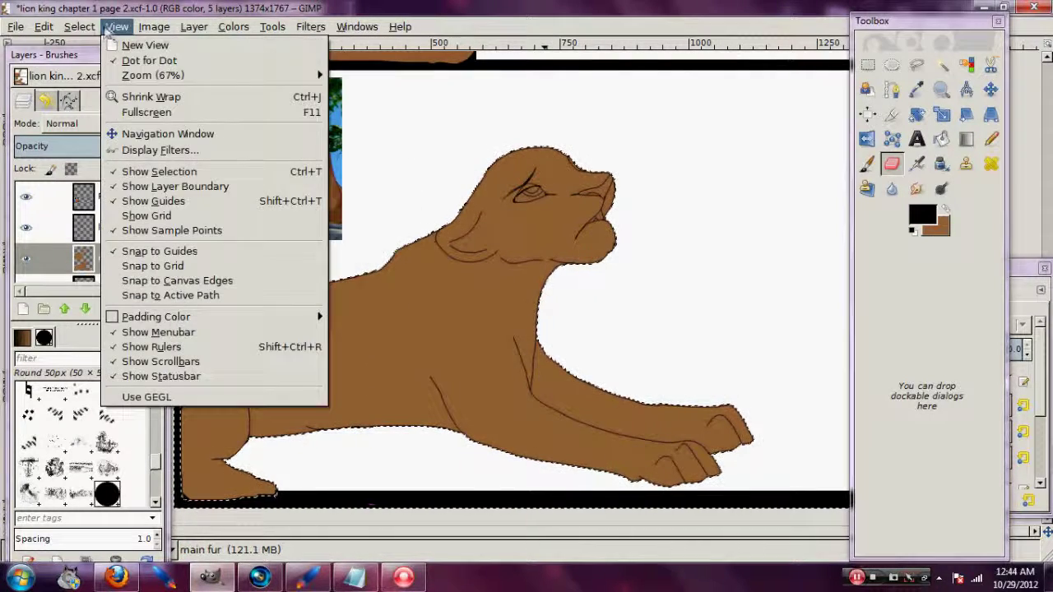
pyautogui.click(92, 62)
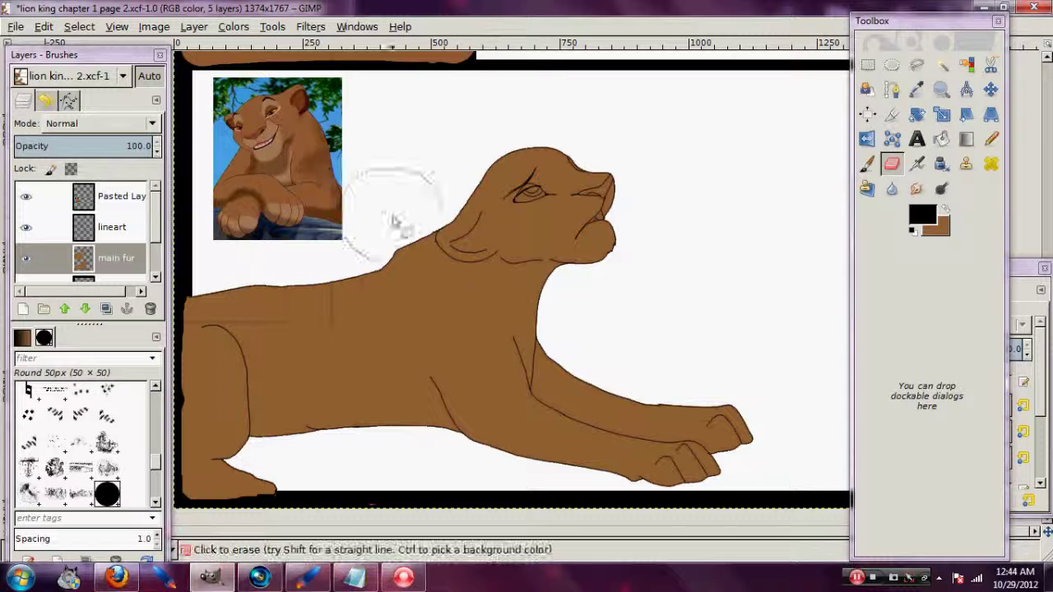
pyautogui.moveTo(904, 21)
pyautogui.mouseDown()
pyautogui.moveTo(971, 76)
pyautogui.moveTo(863, 24)
pyautogui.mouseUp()
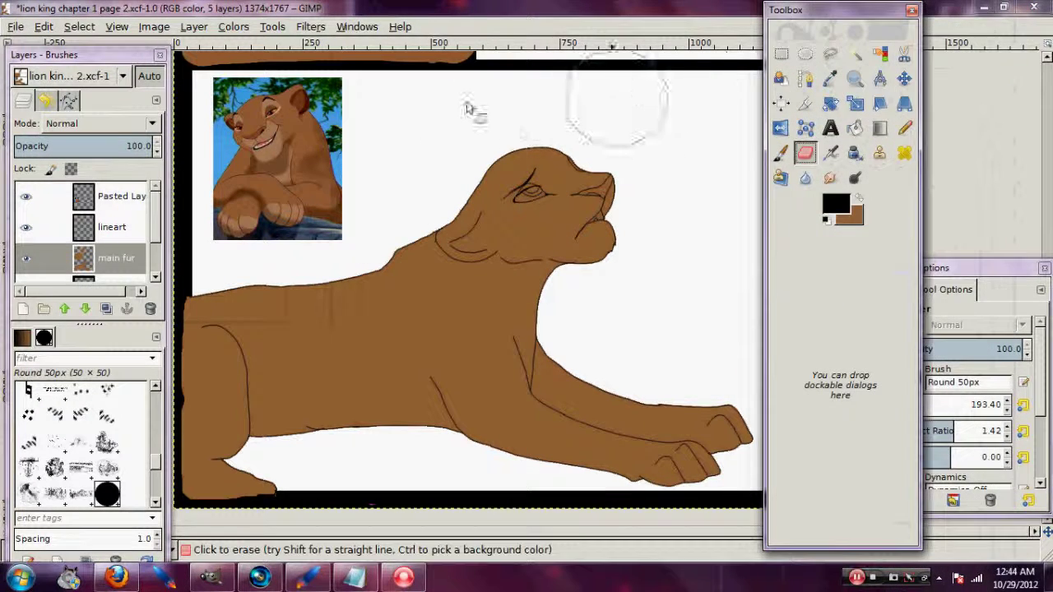
pyautogui.moveTo(806, 10)
pyautogui.mouseDown()
pyautogui.moveTo(811, 20)
pyautogui.moveTo(864, 23)
pyautogui.mouseUp()
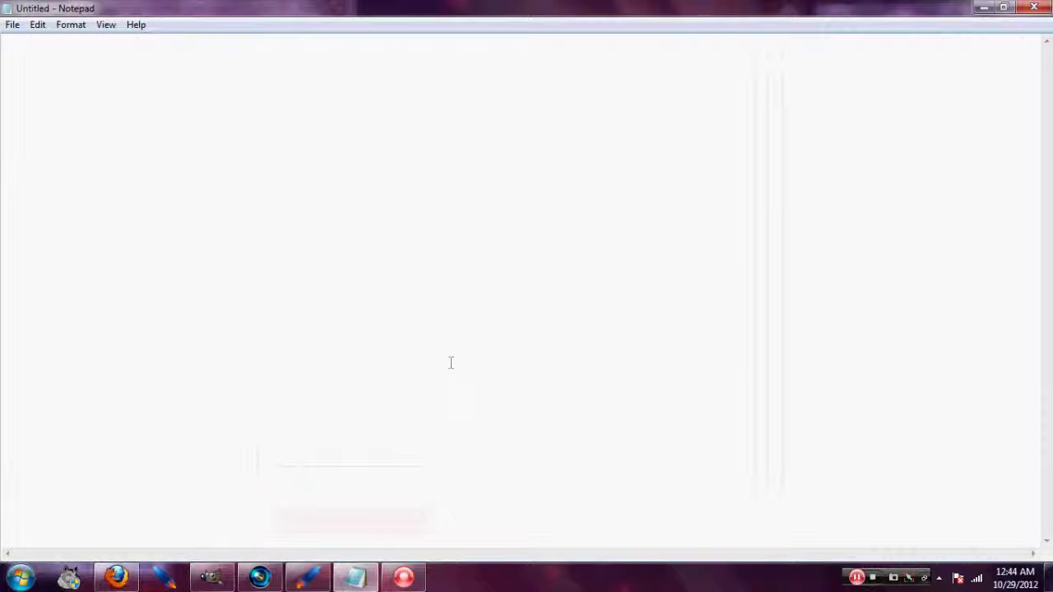
# Draft and clear the closing thank-you and apology lines, then sign off with 'Peace <3'
pyautogui.write("That'snot so hard!....")
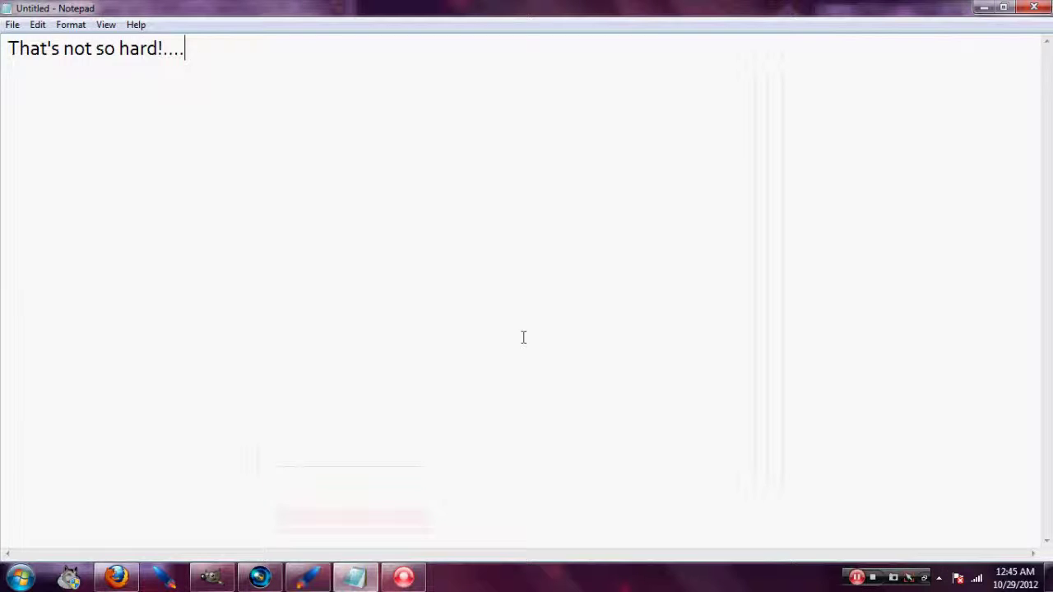
pyautogui.hotkey('ctrl', 'a')
pyautogui.press('Delete')
pyautogui.write('pe you found this')
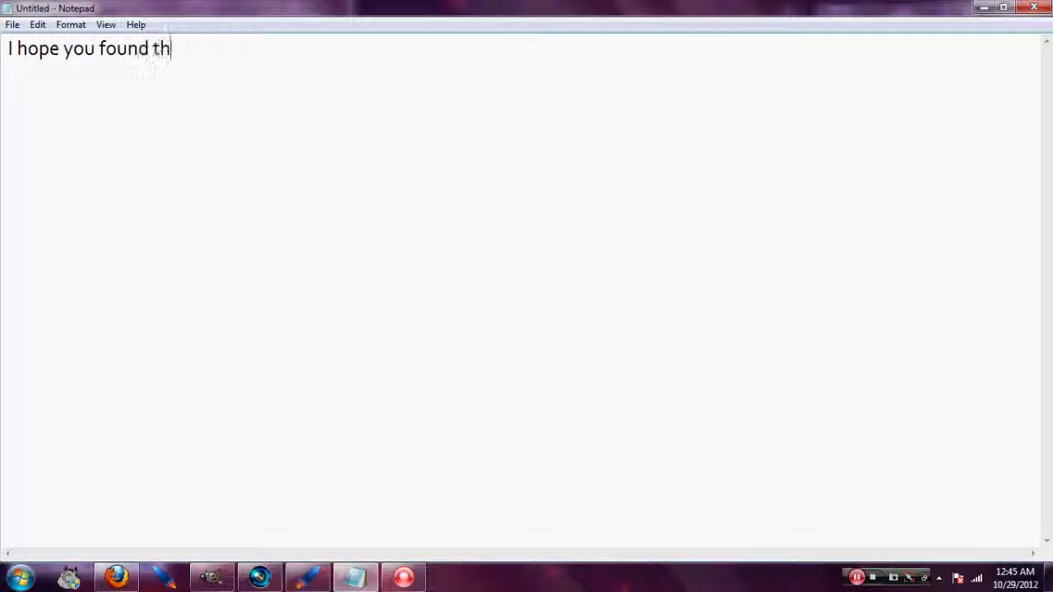
pyautogui.write(' tutorial helpful and ')
pyautogui.write('I apologize ')
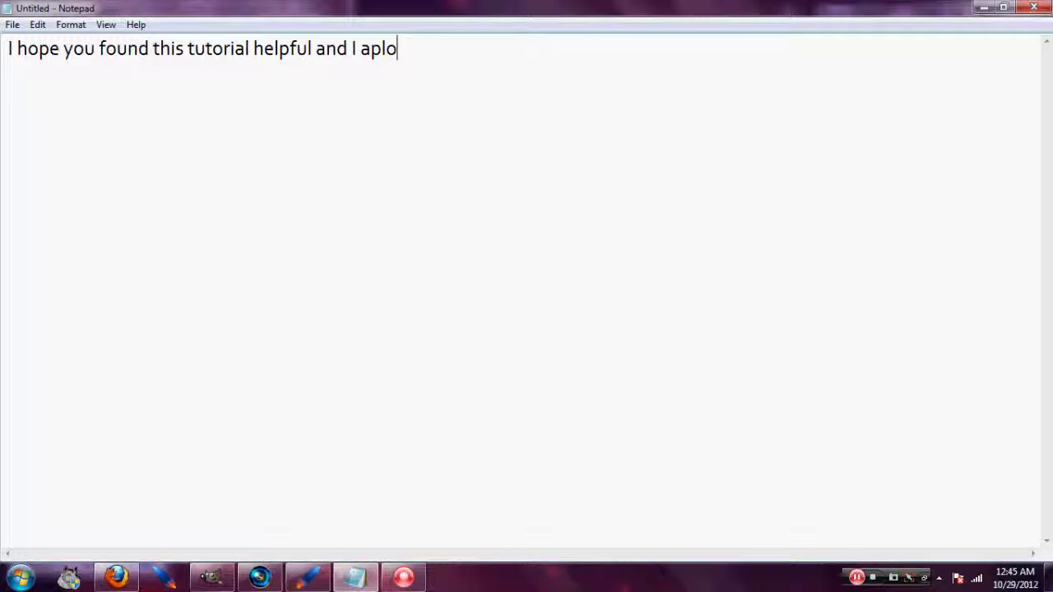
pyautogui.write('about the stupid glitch on Gimp that I did >_>')
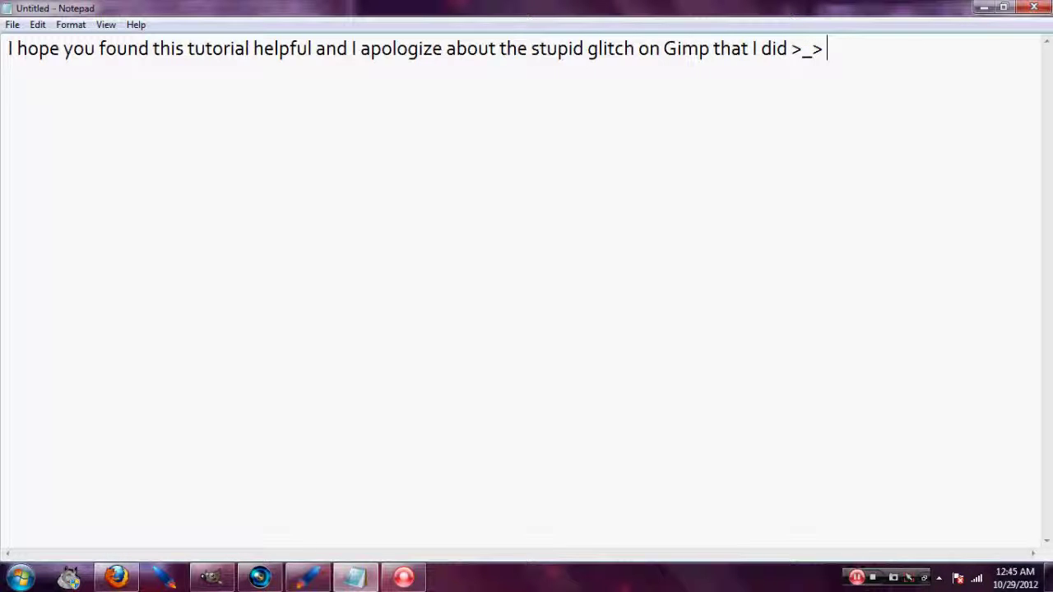
pyautogui.moveTo(994, 54); pyautogui.dragTo(2, 25)
pyautogui.press('BackSpace')
pyautogui.write('<3')
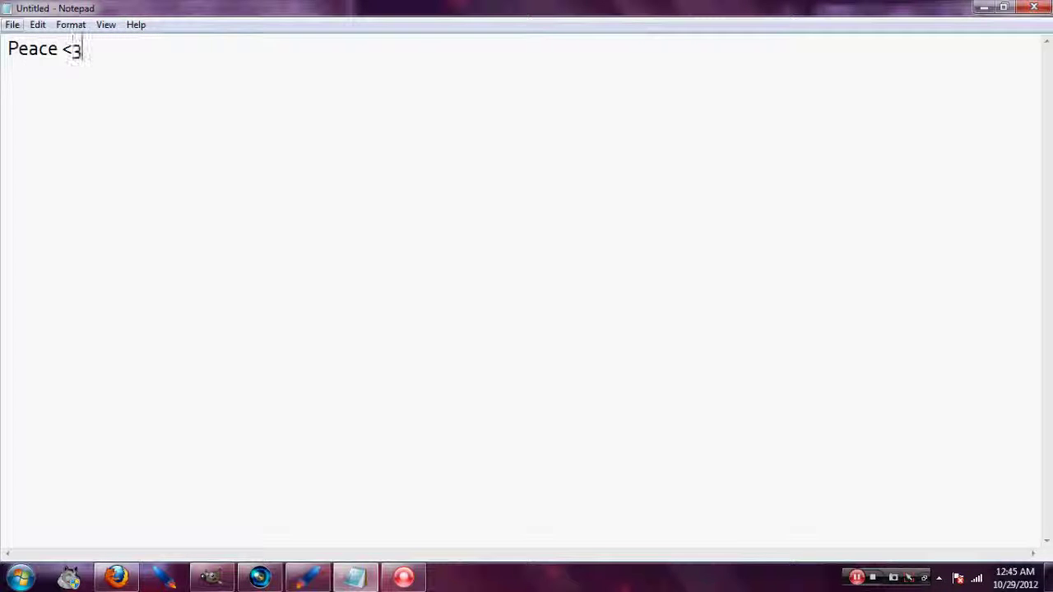